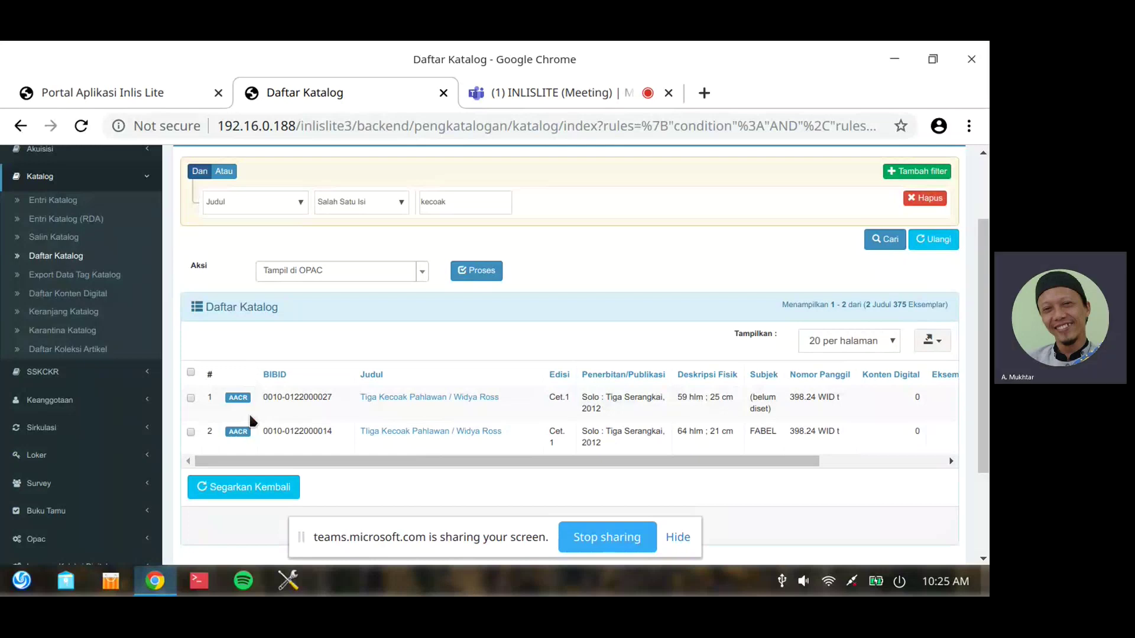
Examine the columns of the two "kecoak" catalogue records, from BIBID and Judul across to Eksemplar and Record Kreator
click(113, 179)
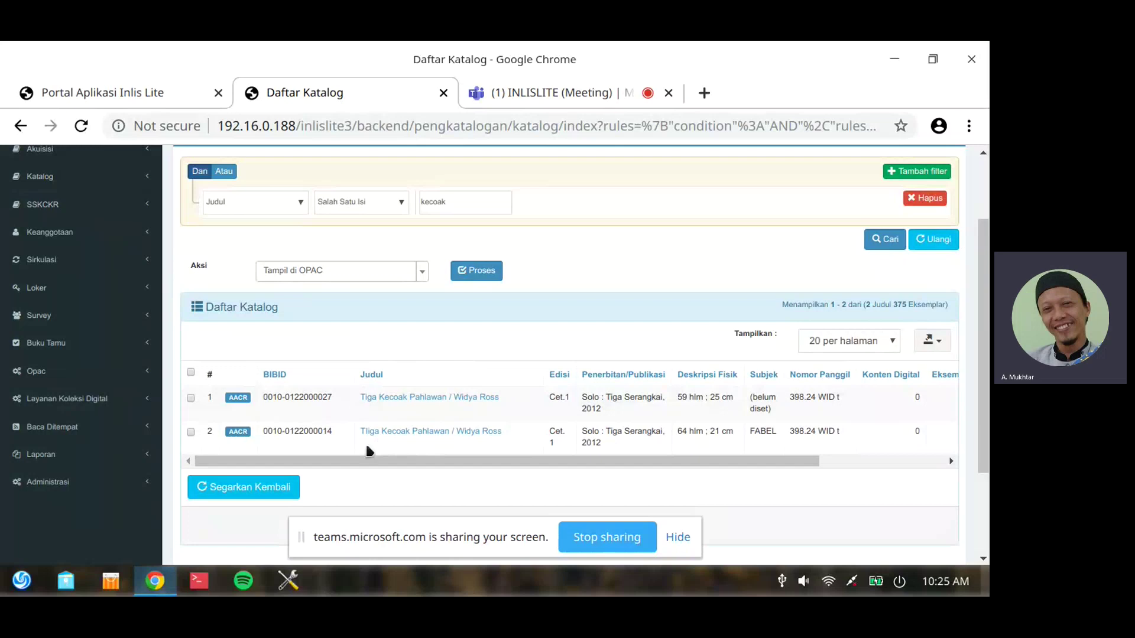
drag(362, 462, 572, 471)
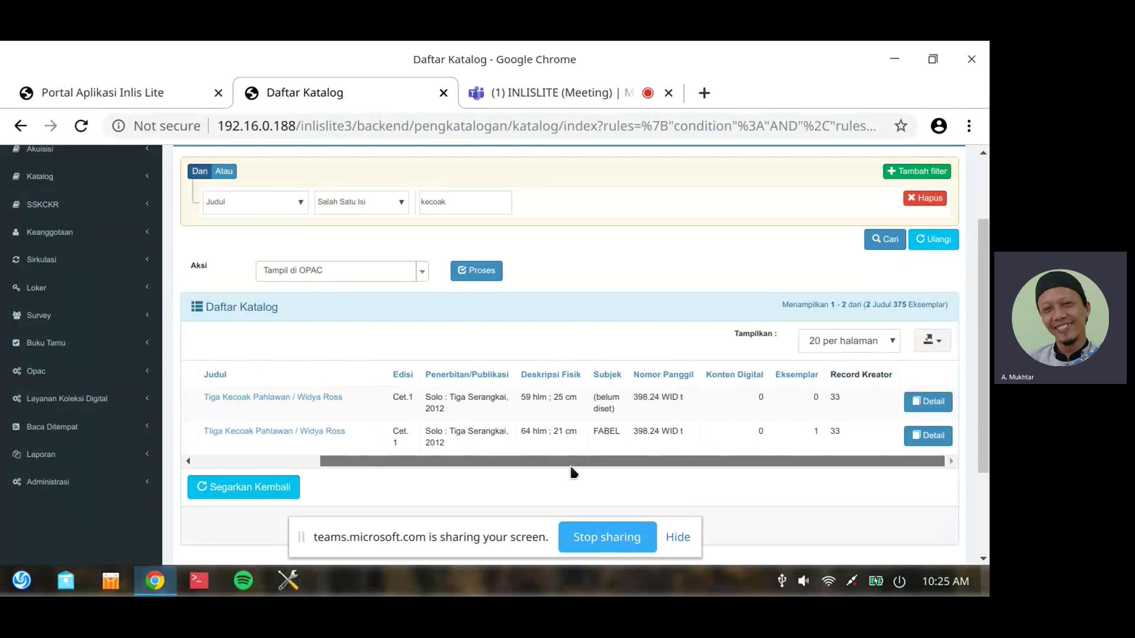
drag(435, 469, 308, 468)
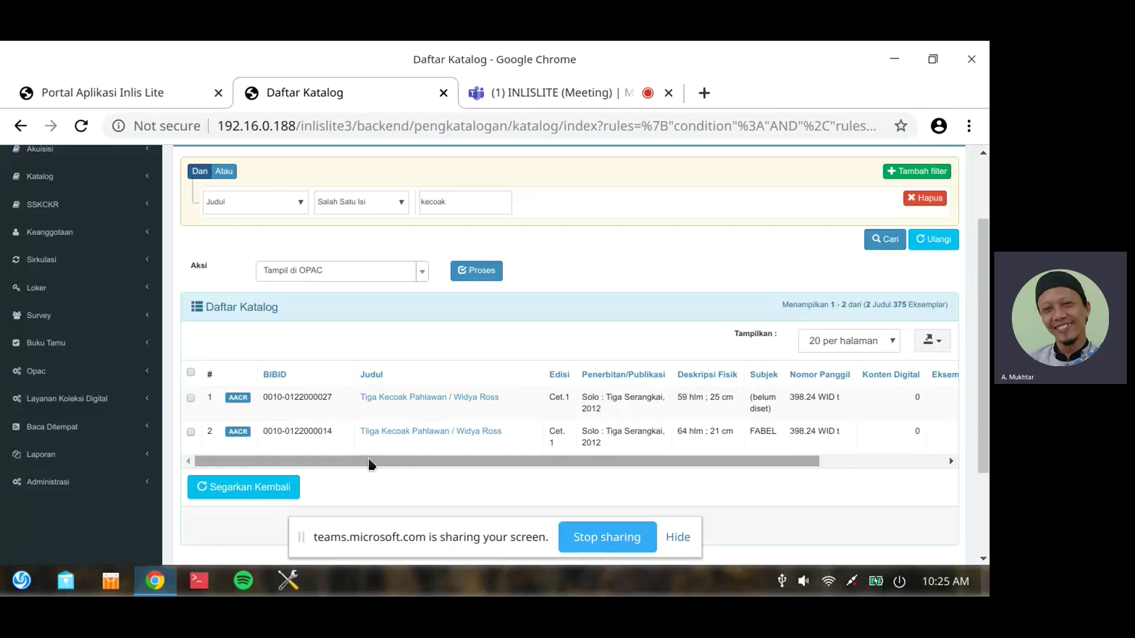
drag(402, 465, 539, 474)
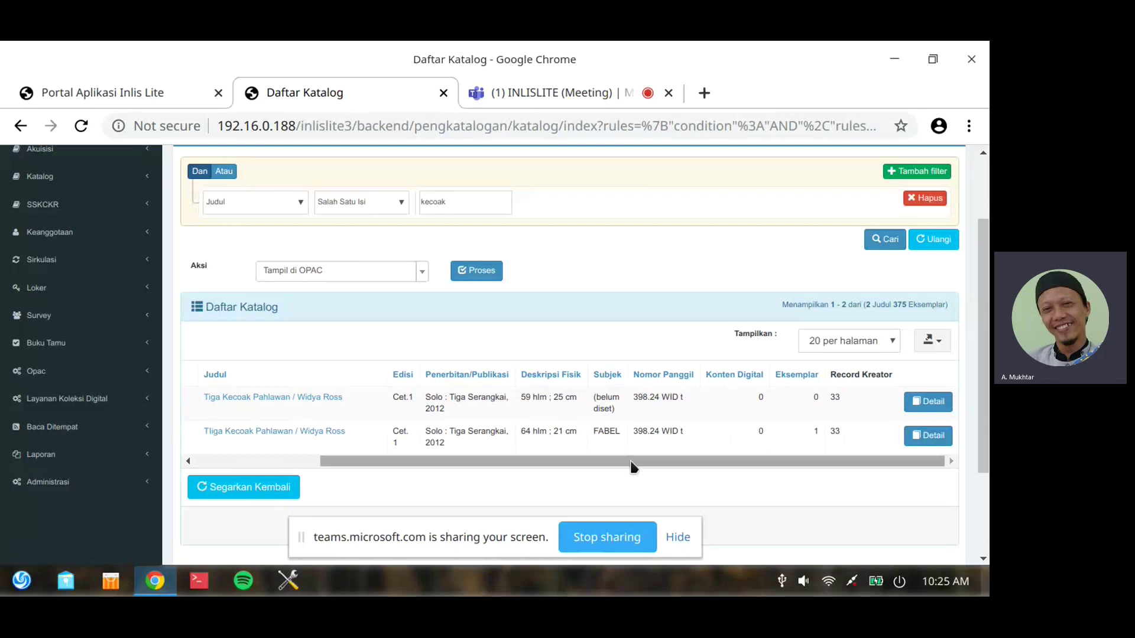
drag(660, 465, 798, 467)
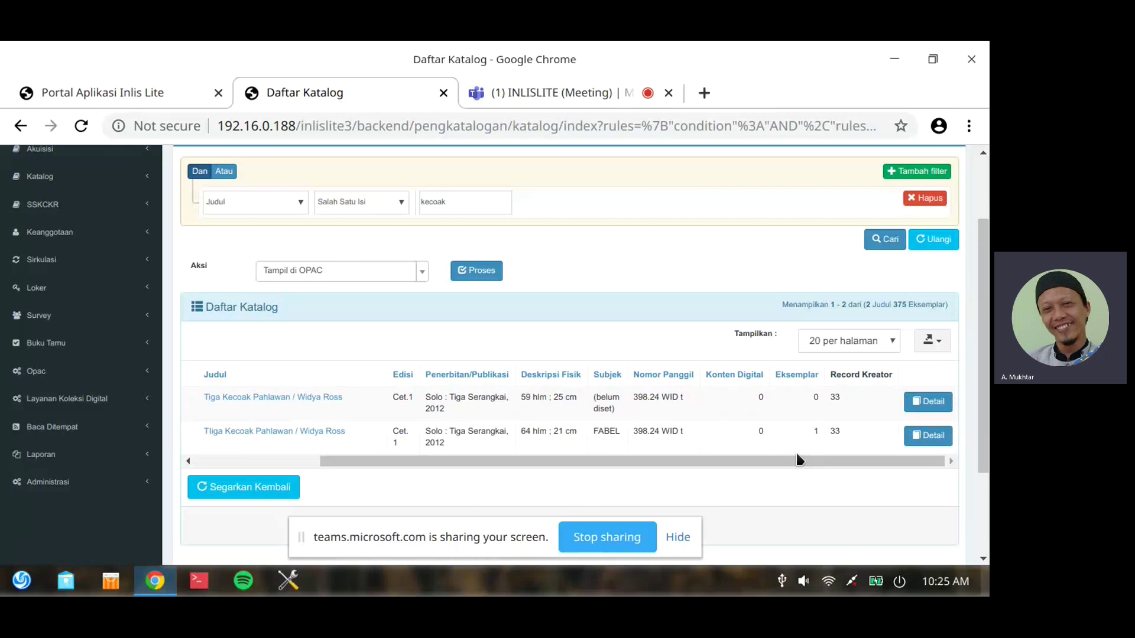
drag(786, 462, 738, 463)
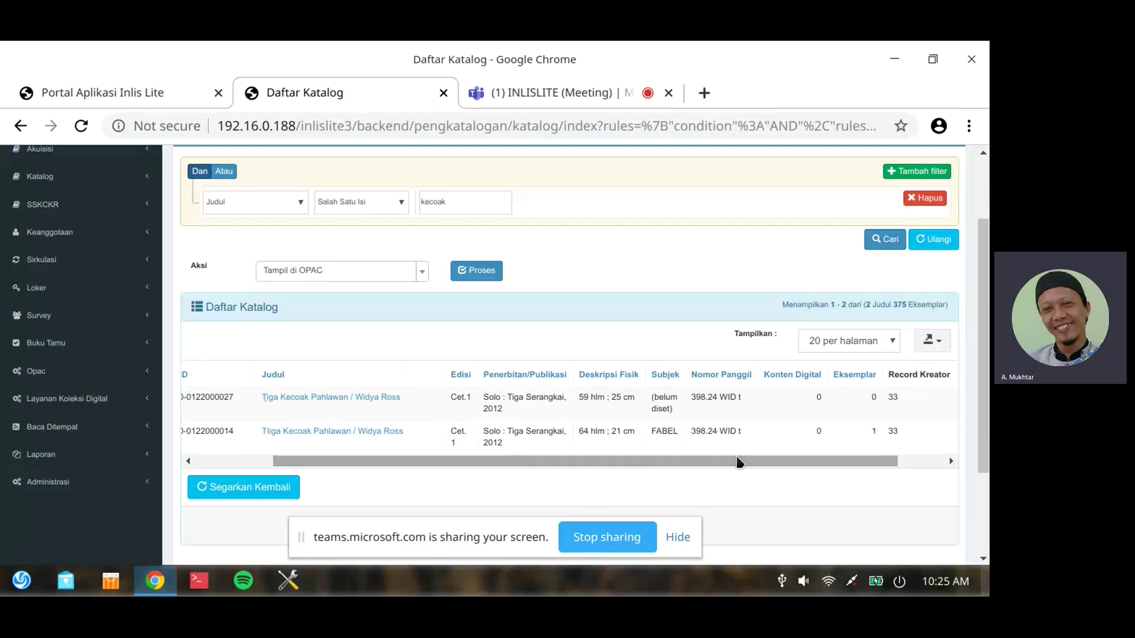
drag(738, 462, 228, 449)
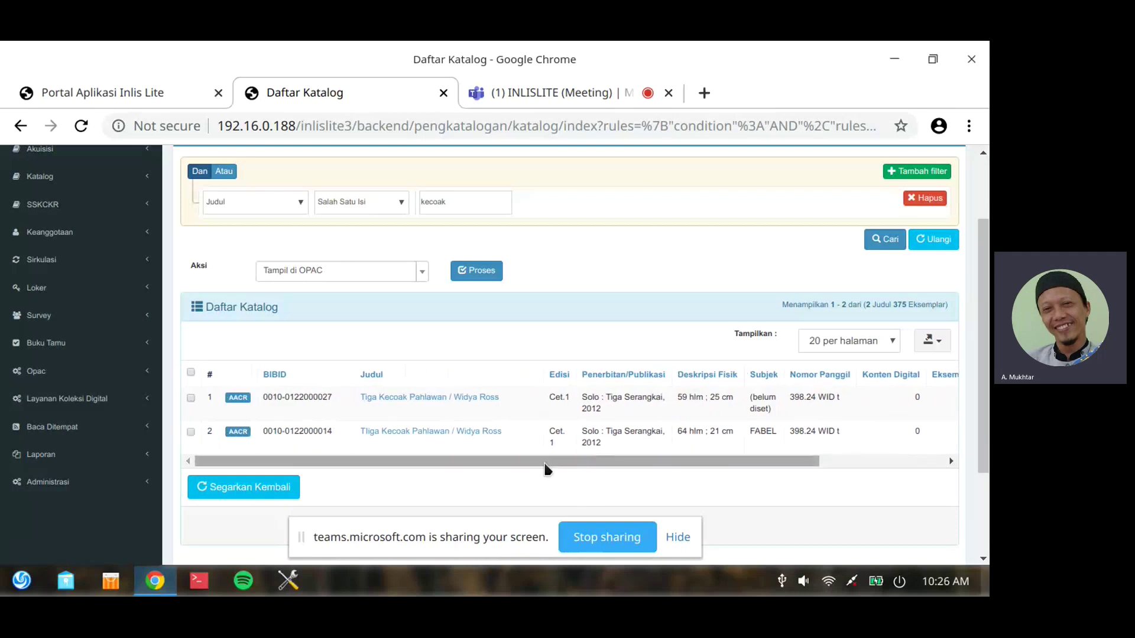
drag(566, 470, 680, 473)
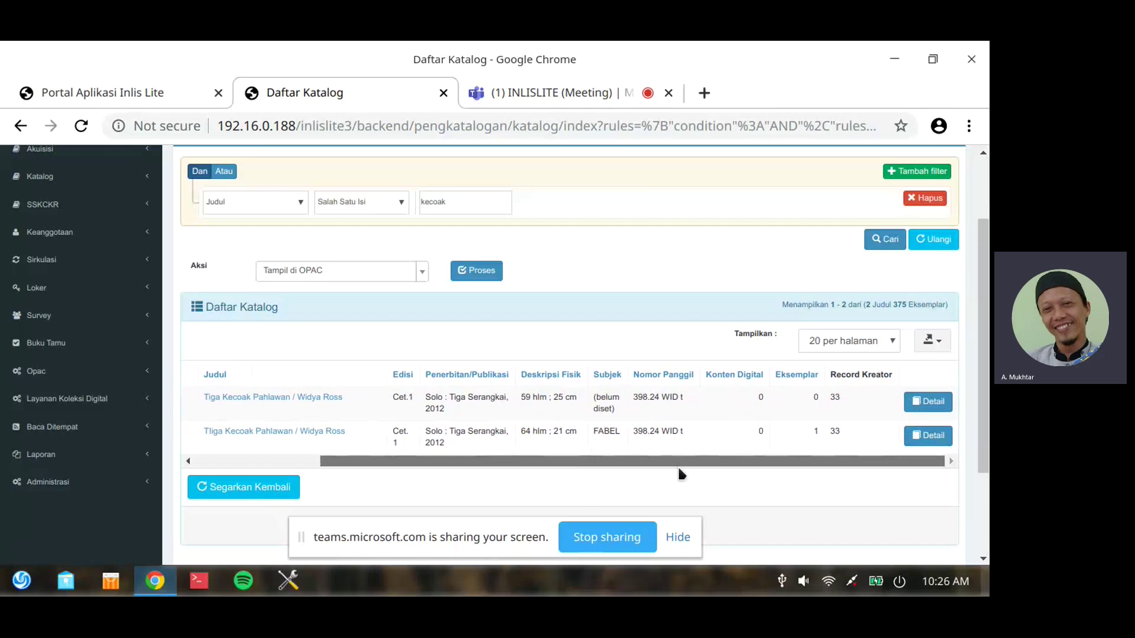
drag(679, 469, 544, 462)
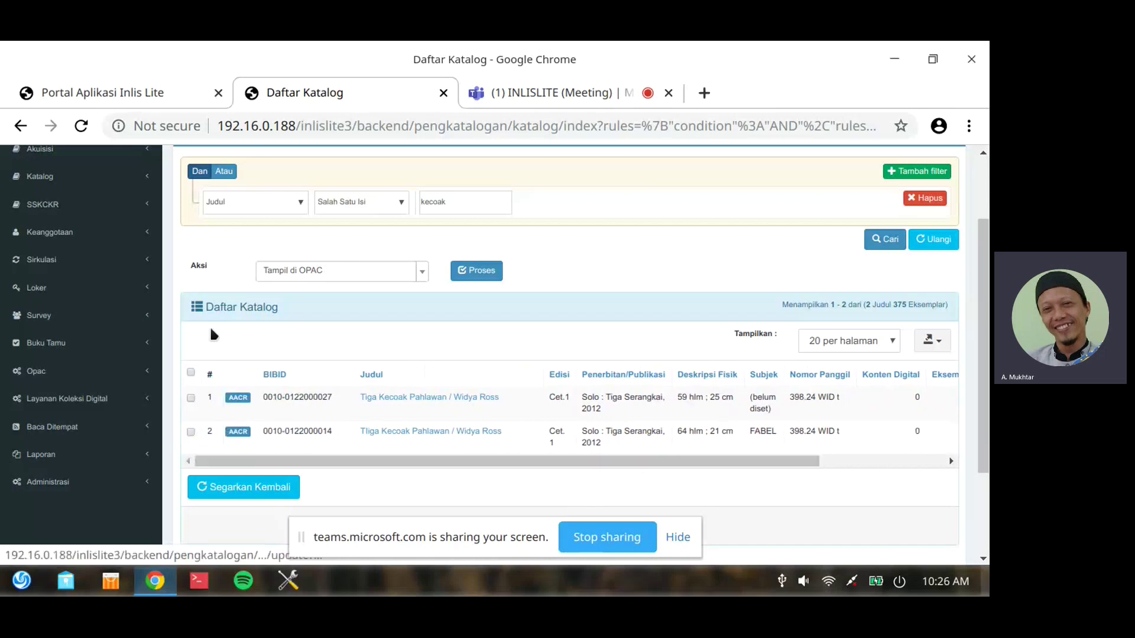
Reopen the Daftar Katalog page without a filter and hide the screen-sharing notice
scroll(40, 318, up, 2)
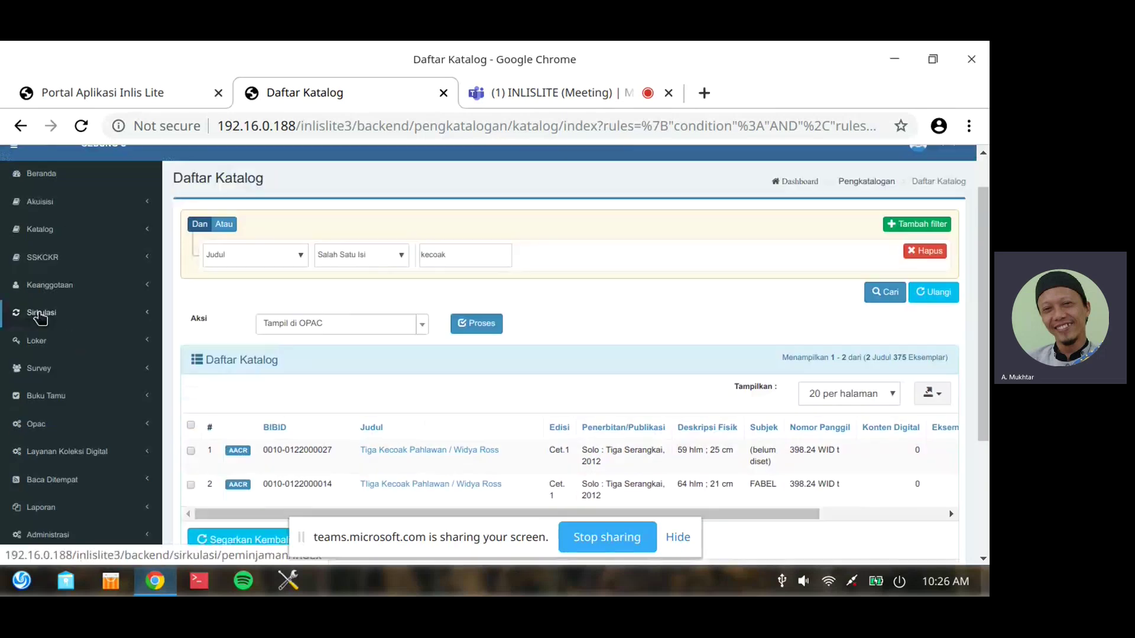
scroll(40, 318, up, 1)
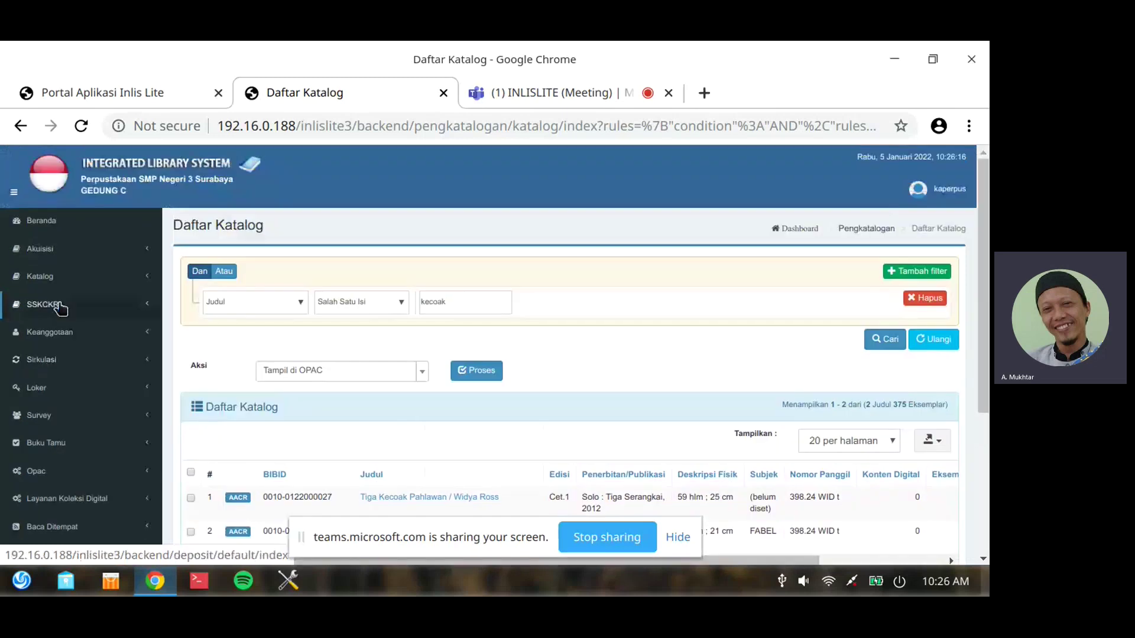
click(59, 276)
click(68, 356)
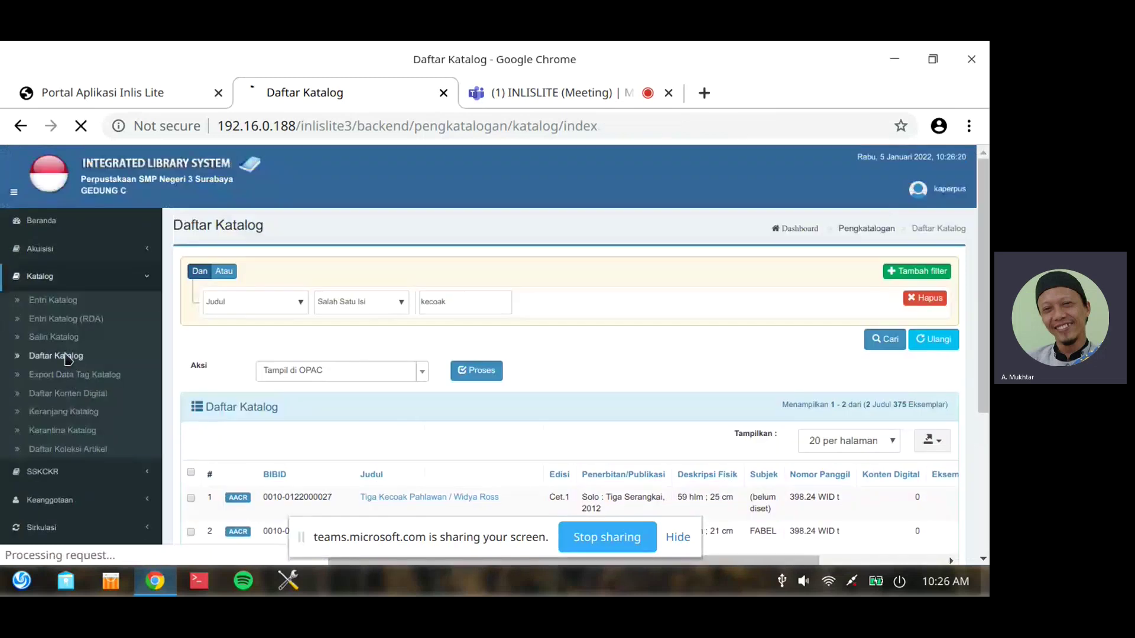
click(678, 537)
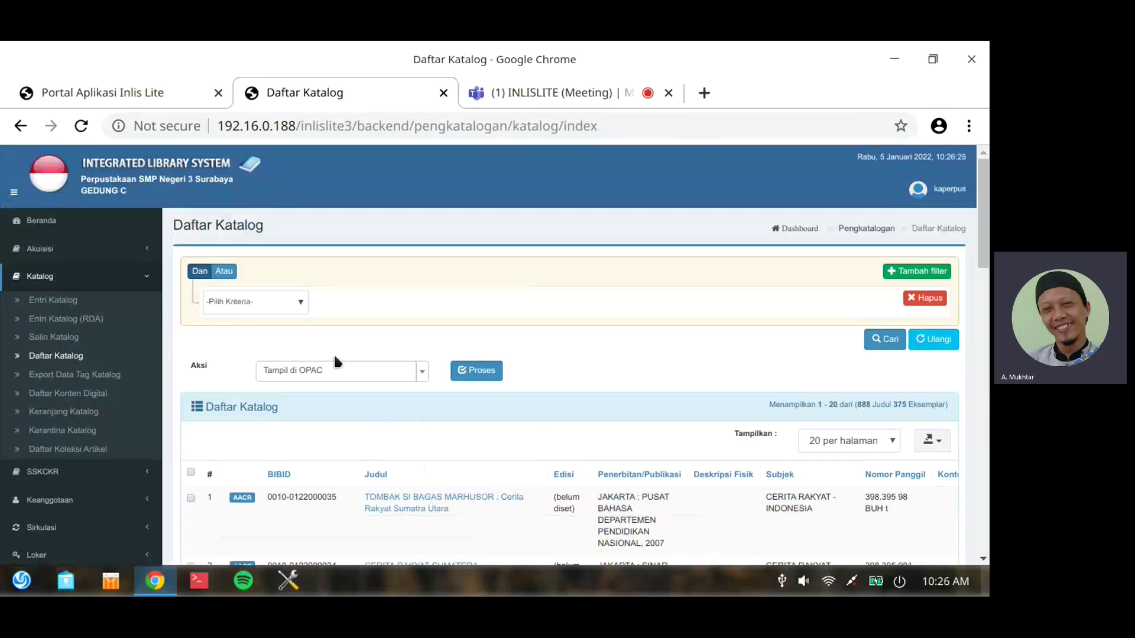
Search the catalogue with the filter Judul, Salah Satu Isi, "kecoak"
scroll(334, 359, down, 2)
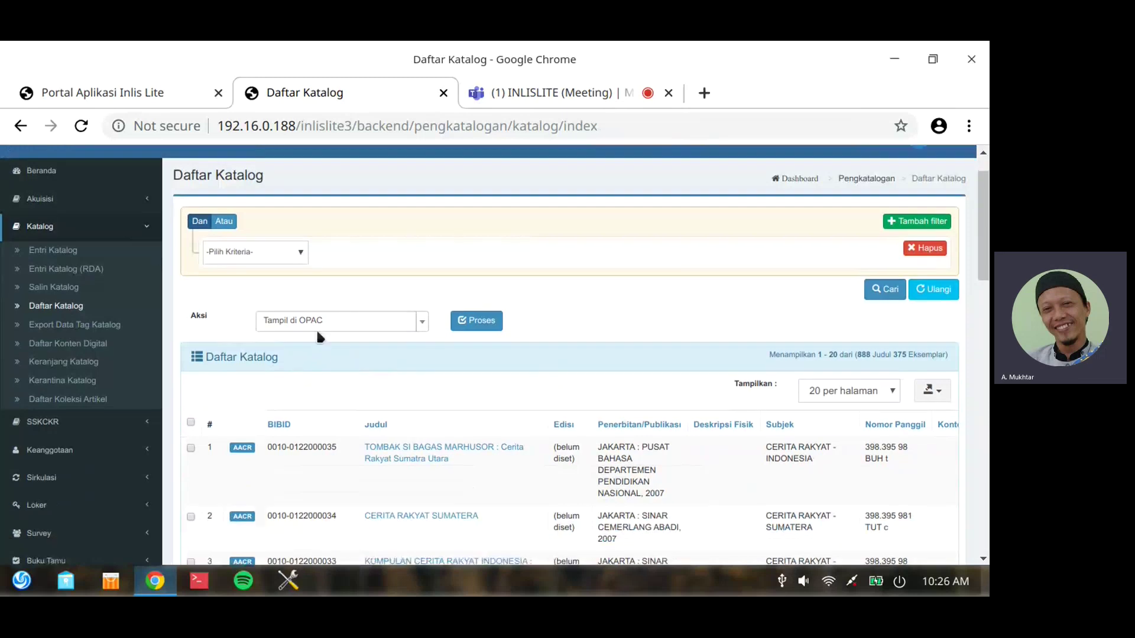
click(301, 254)
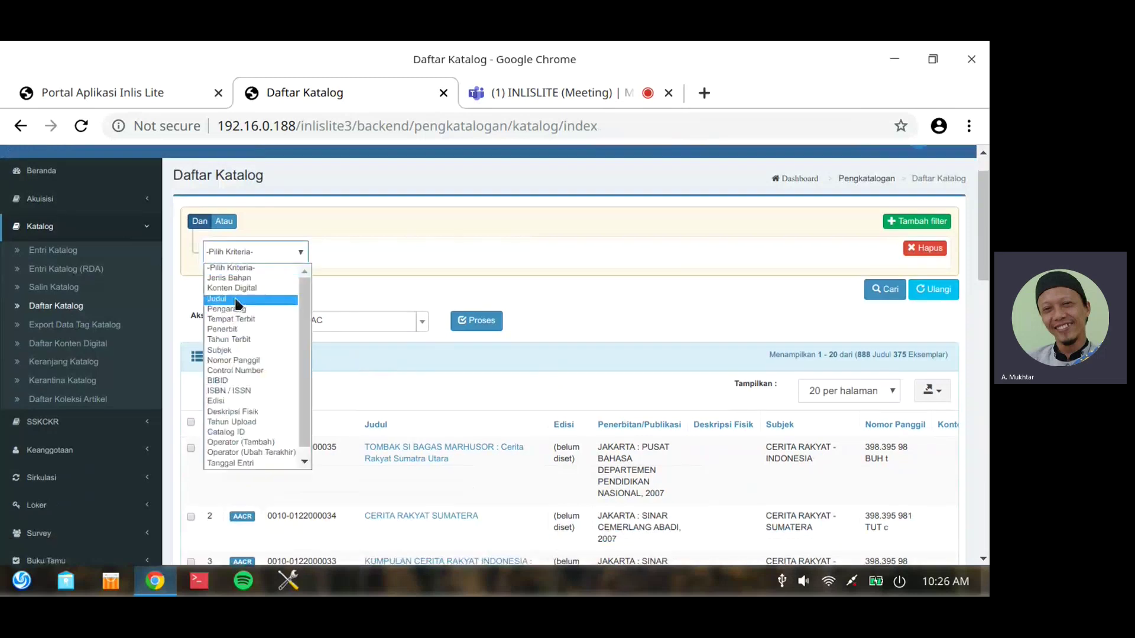
click(264, 275)
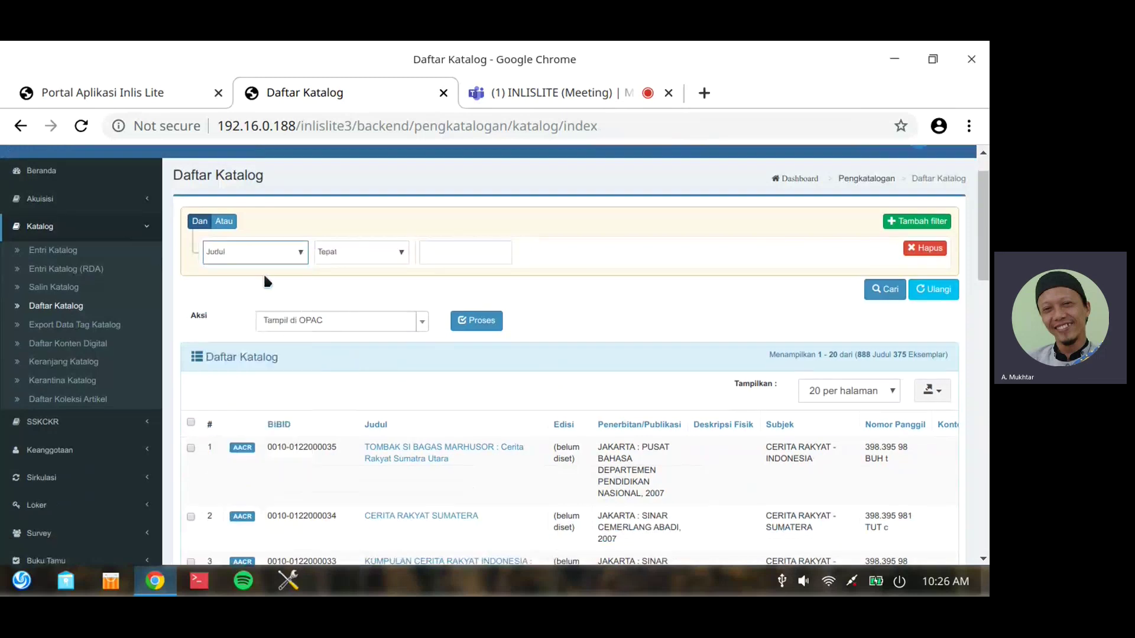
click(400, 257)
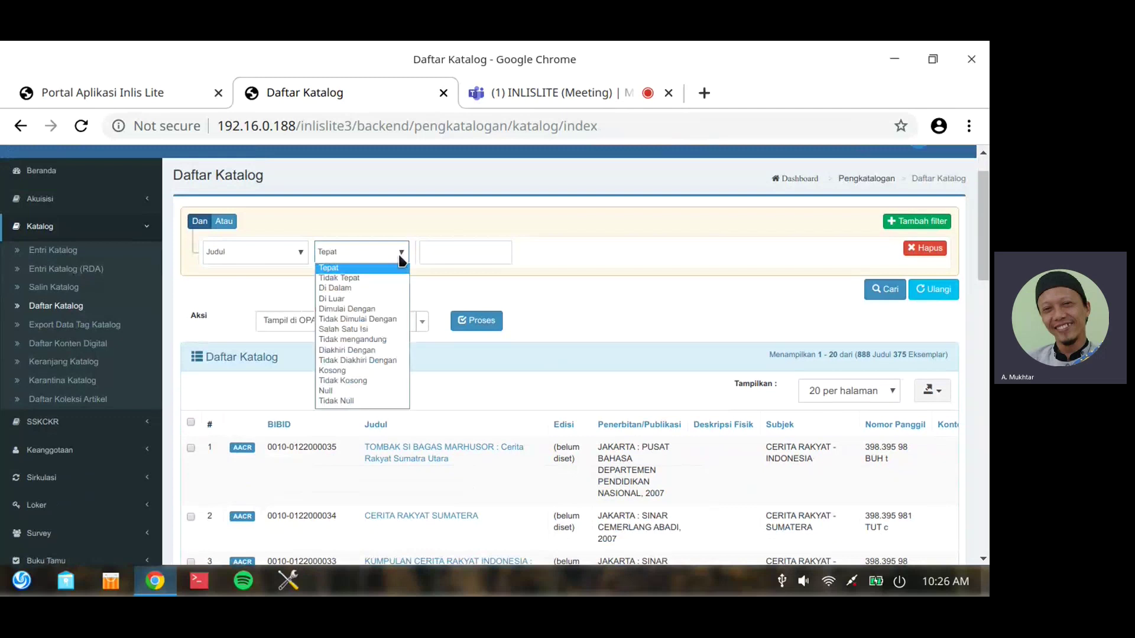
click(355, 332)
click(459, 259)
text(kecoak)
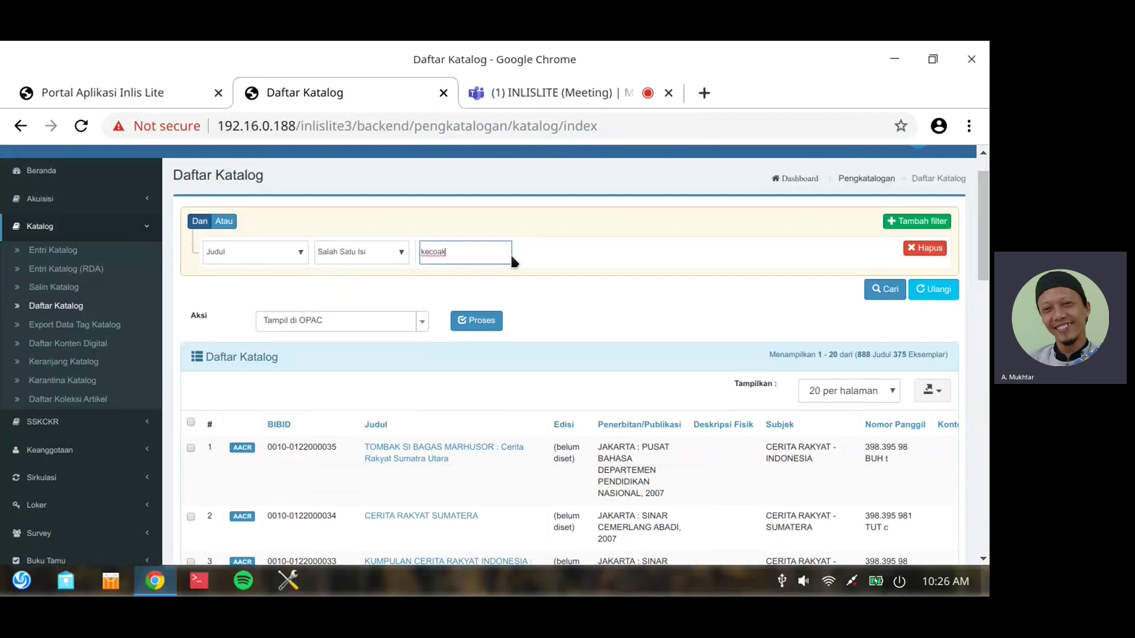
click(884, 292)
click(883, 292)
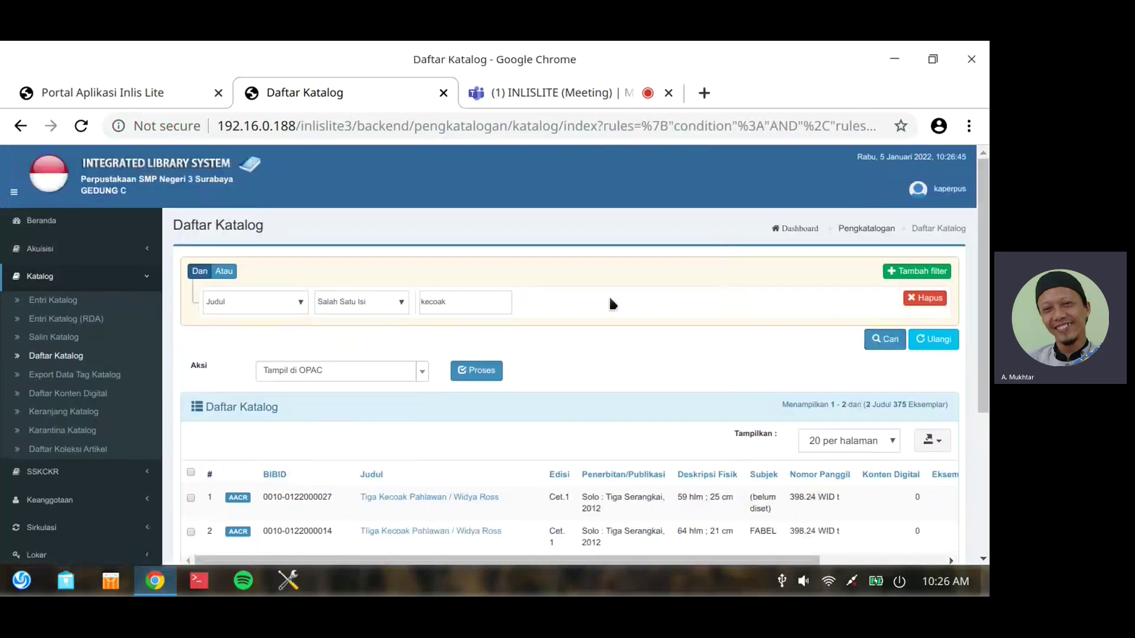
Select the second record, the 64 hlm edition titled "Tliga Kecoak Pahlawan", and set its action to Karantina Data
scroll(650, 385, down, 2)
scroll(694, 472, right, 3)
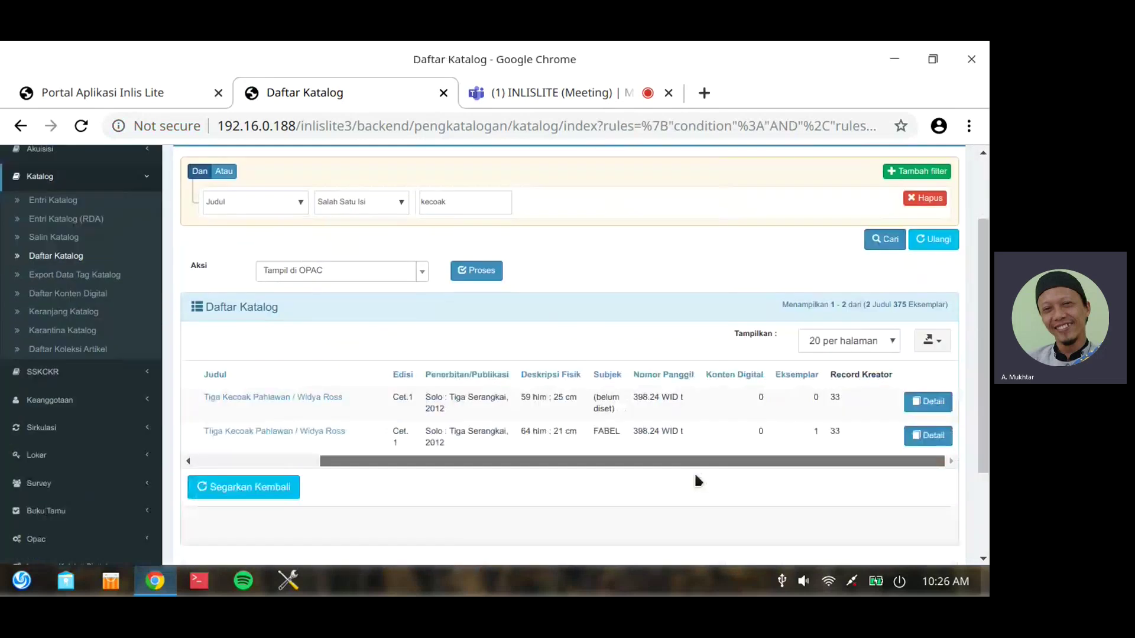
scroll(195, 434, left, 3)
click(191, 432)
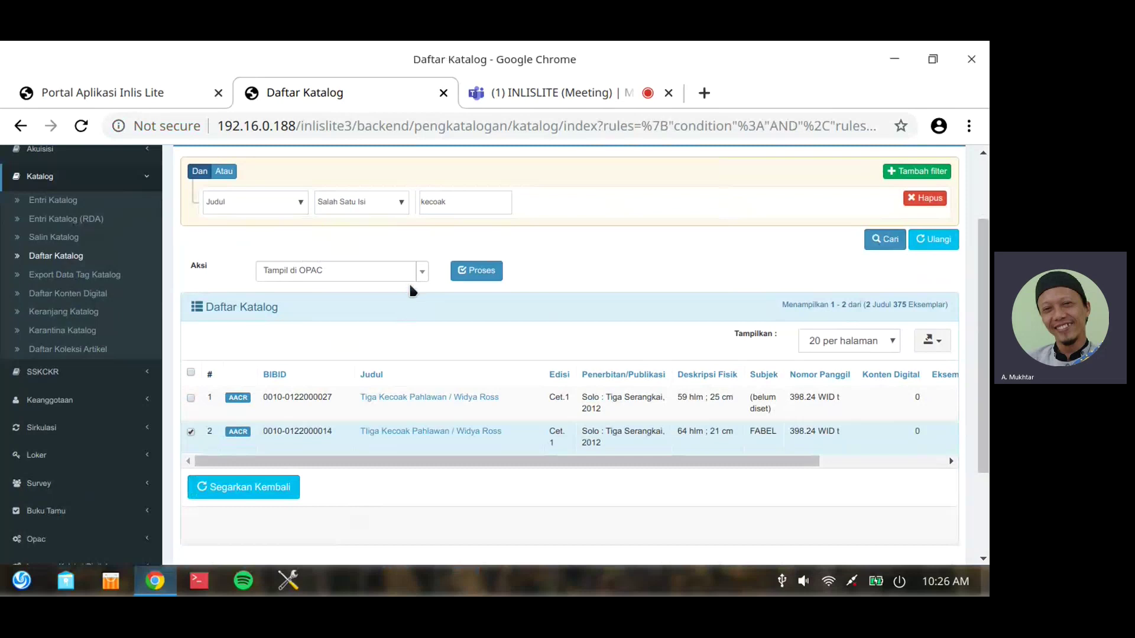
click(422, 274)
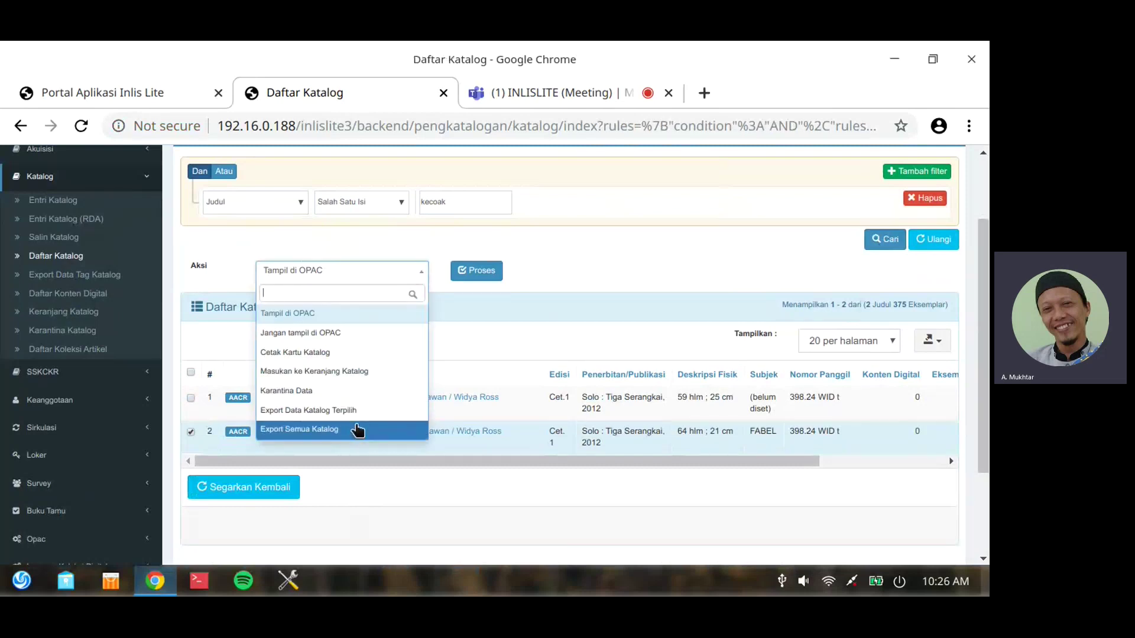
click(371, 236)
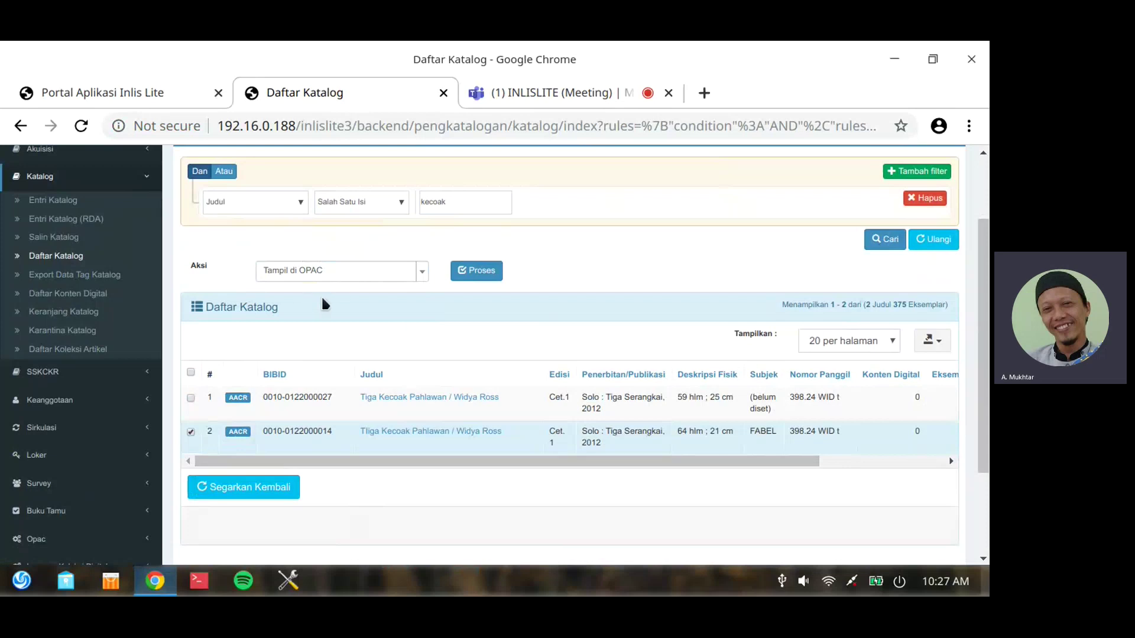
click(422, 273)
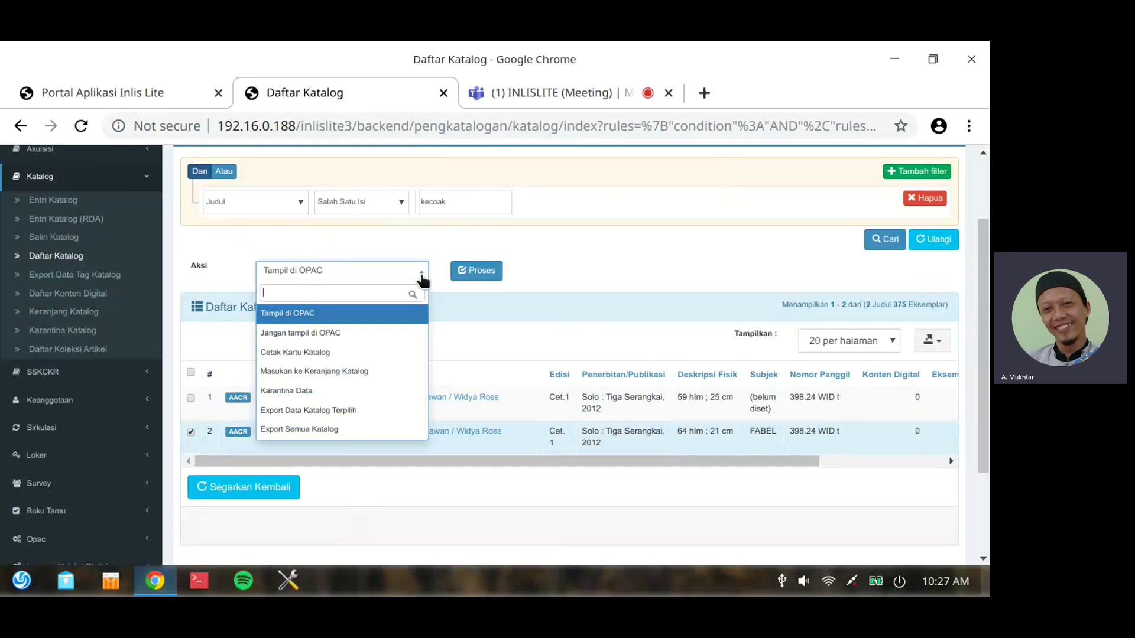
click(342, 392)
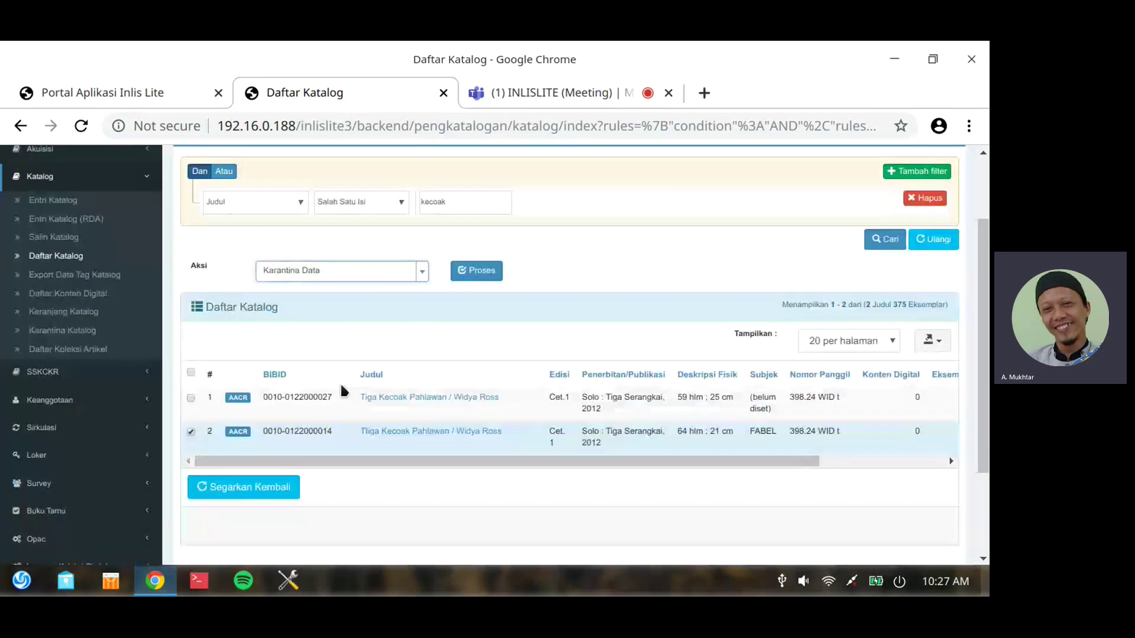
Try to move the selected record to quarantine, confirming the request, and check its Eksemplar column
scroll(366, 354, down, 3)
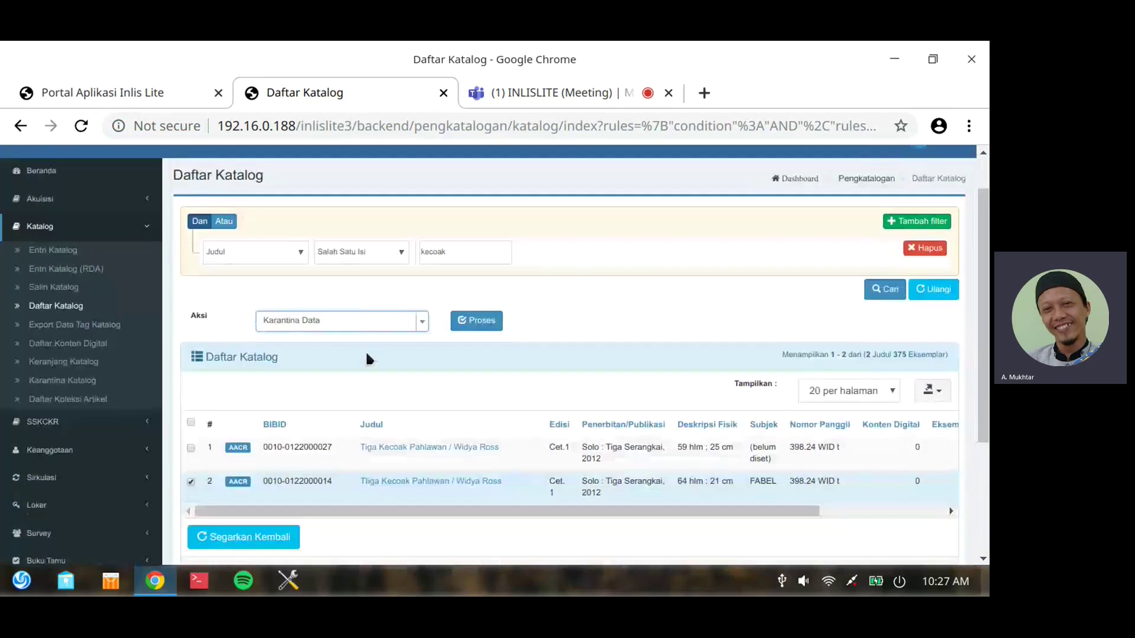
scroll(532, 407, right, 3)
scroll(473, 396, left, 1)
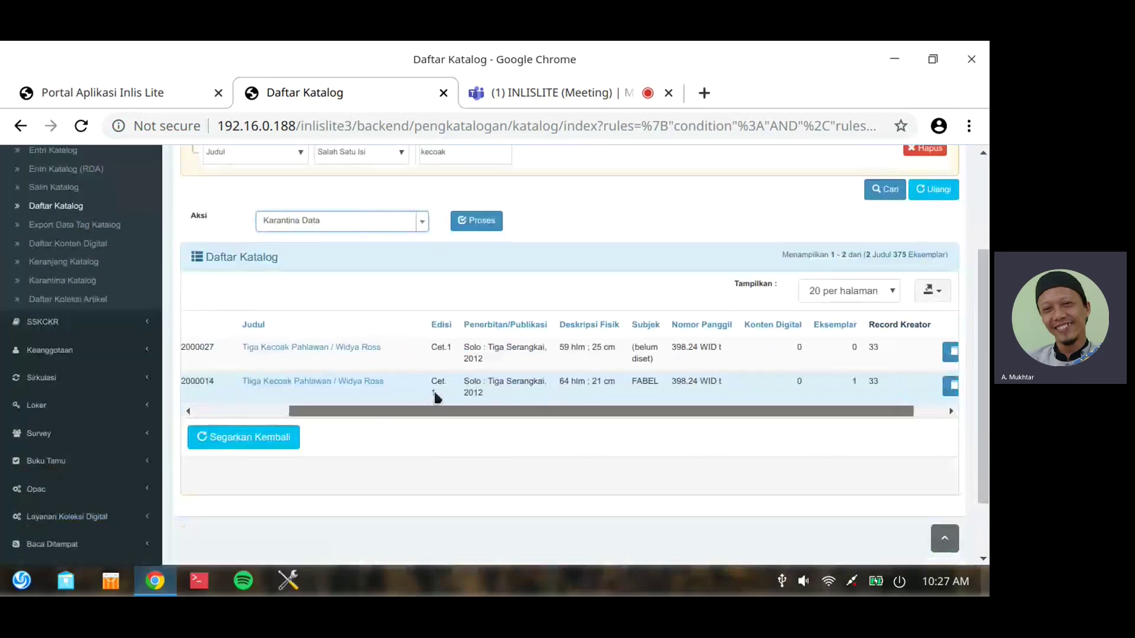
scroll(436, 396, left, 3)
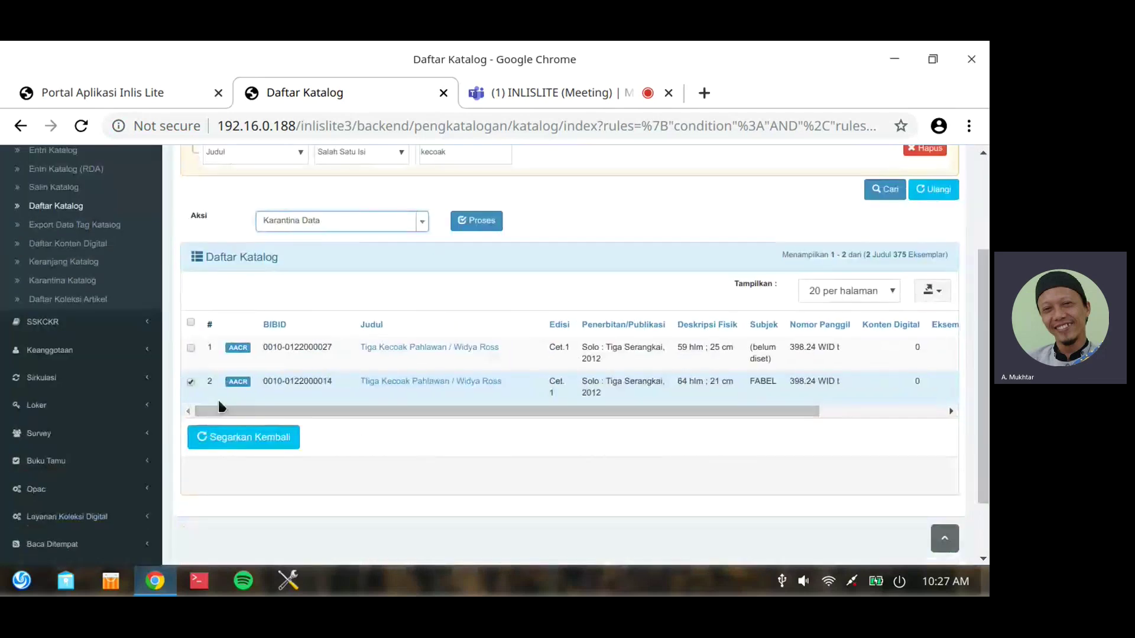
scroll(219, 405, up, 1)
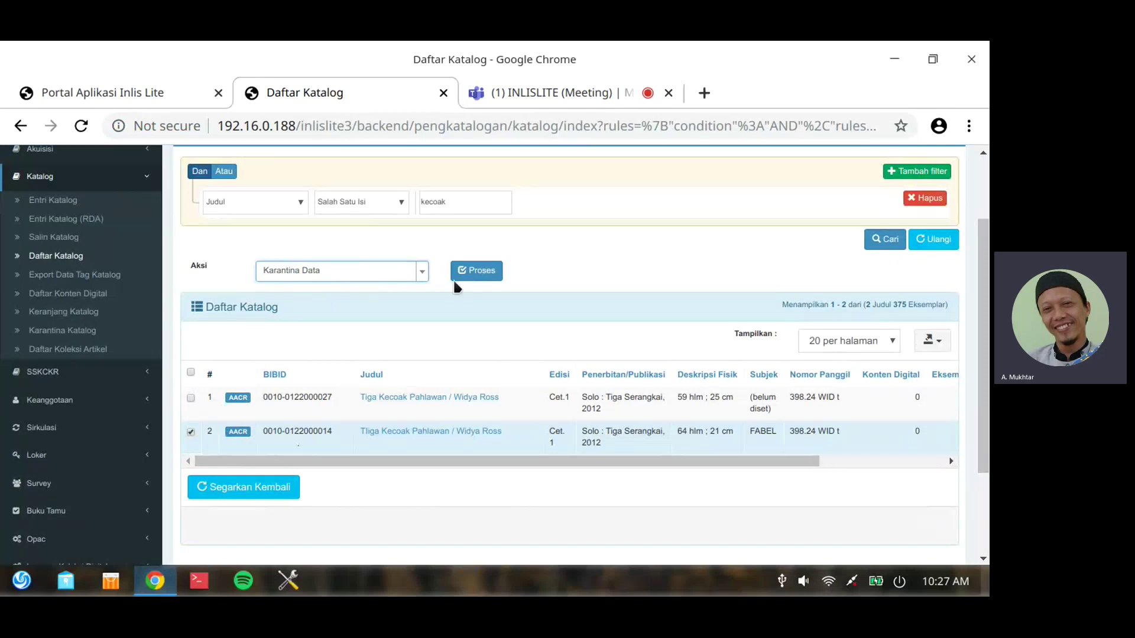
click(469, 276)
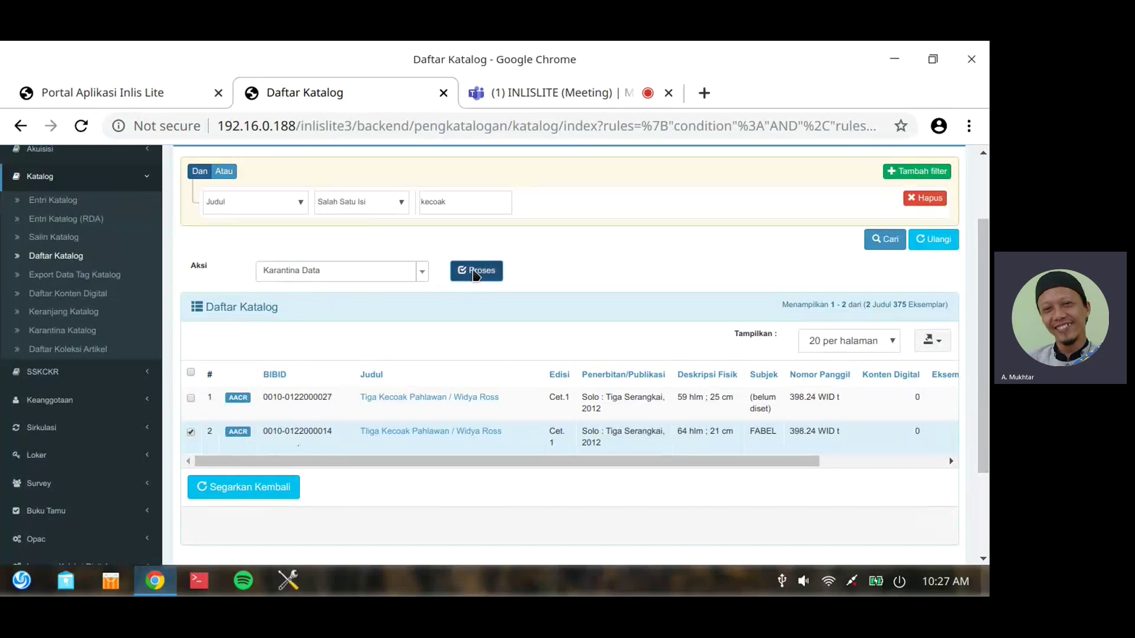
click(474, 275)
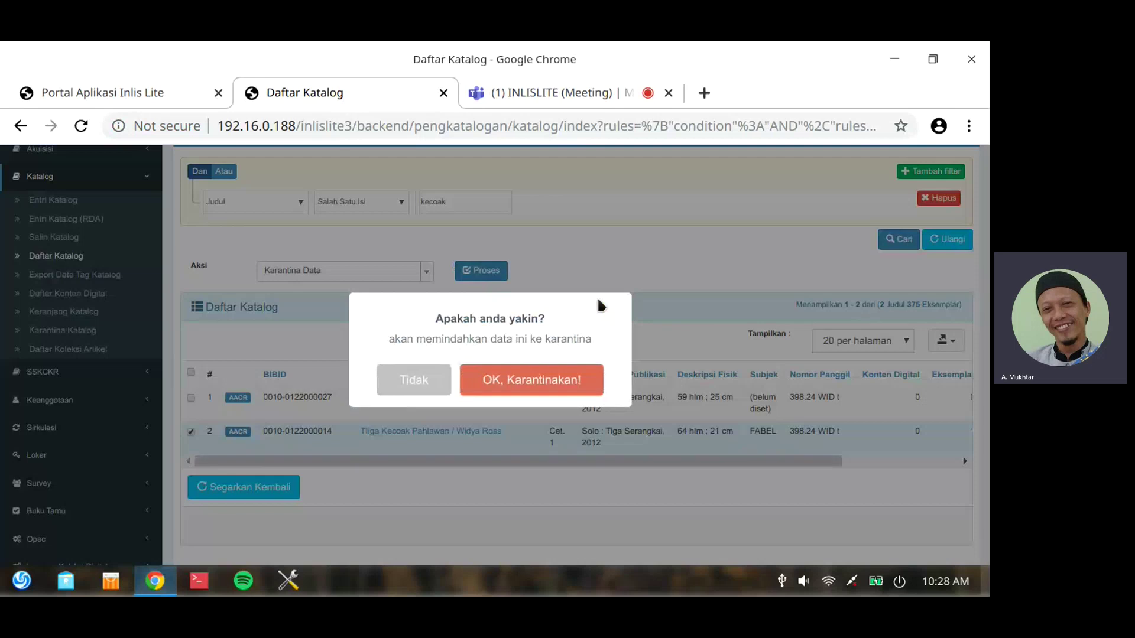
click(551, 379)
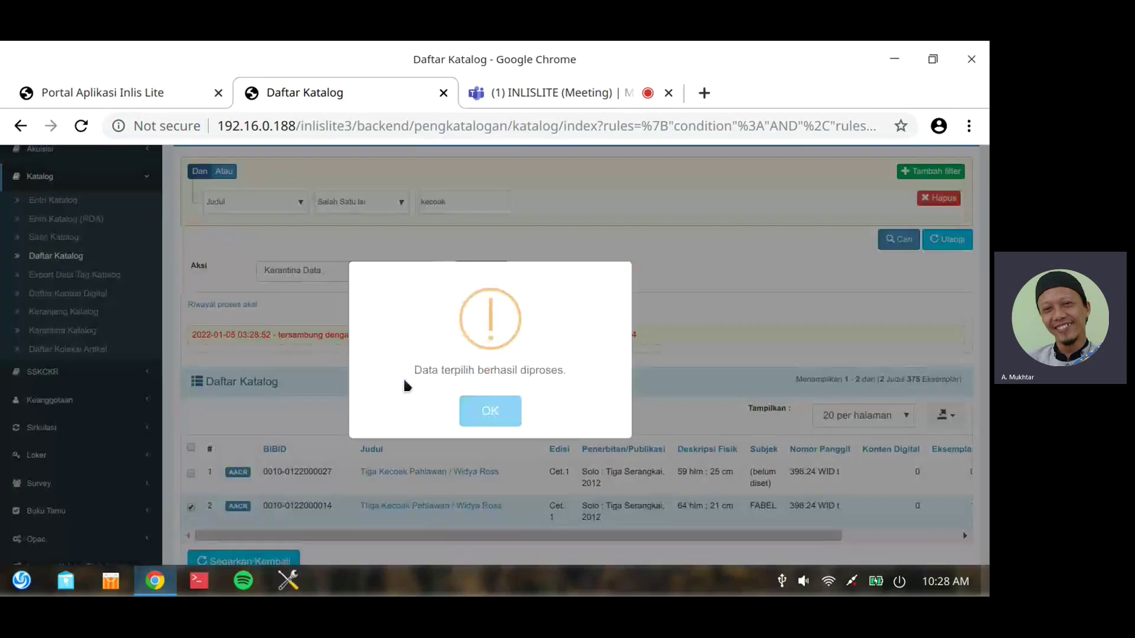
key(Return)
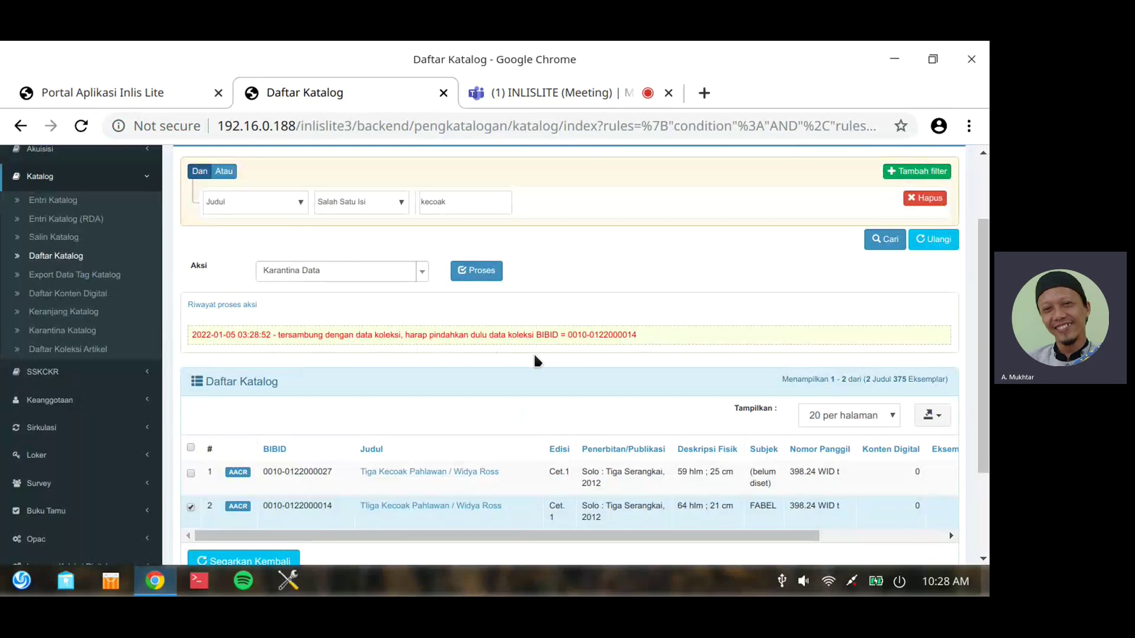
drag(638, 537, 788, 537)
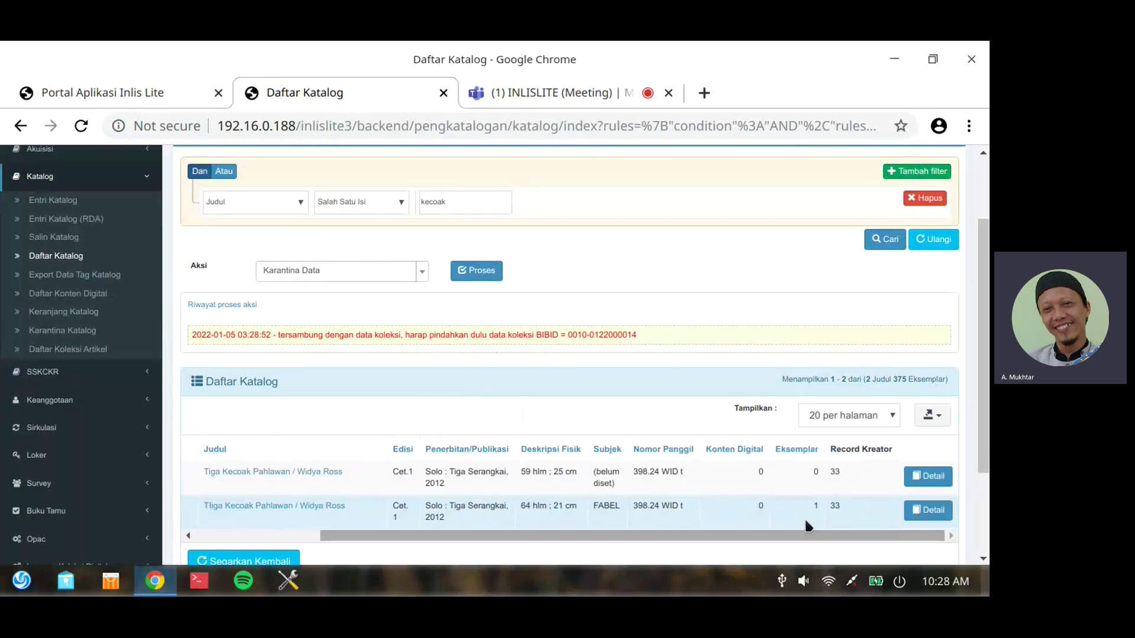
drag(725, 537, 474, 534)
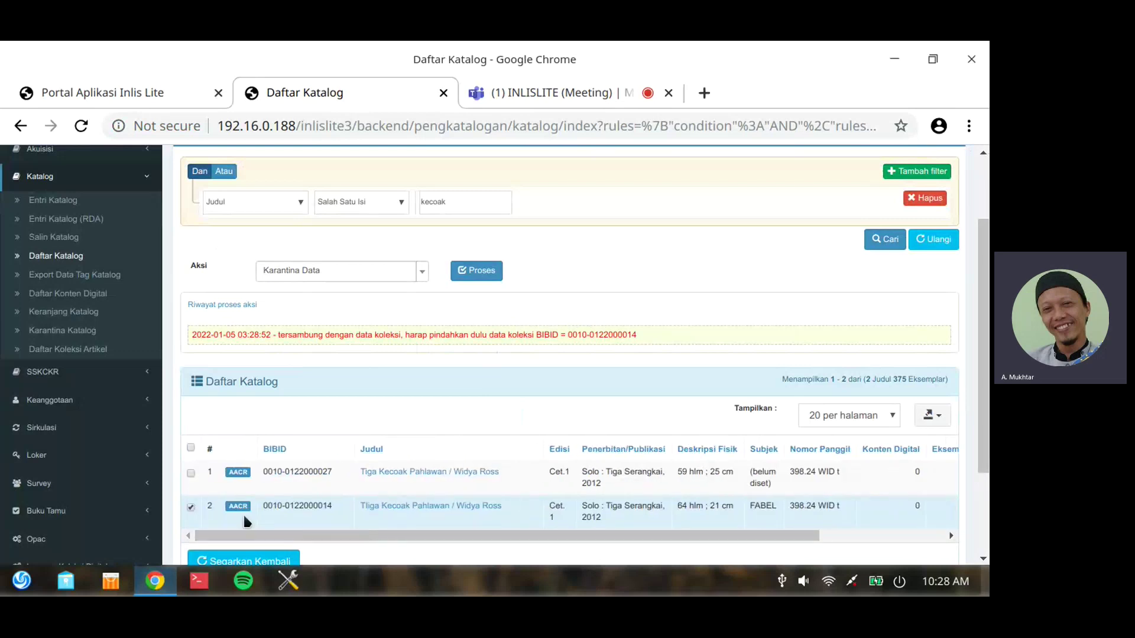
Open the 64 hlm record "Tliga Kecoak Pahlawan" for correction and show its Koleksi list
click(444, 508)
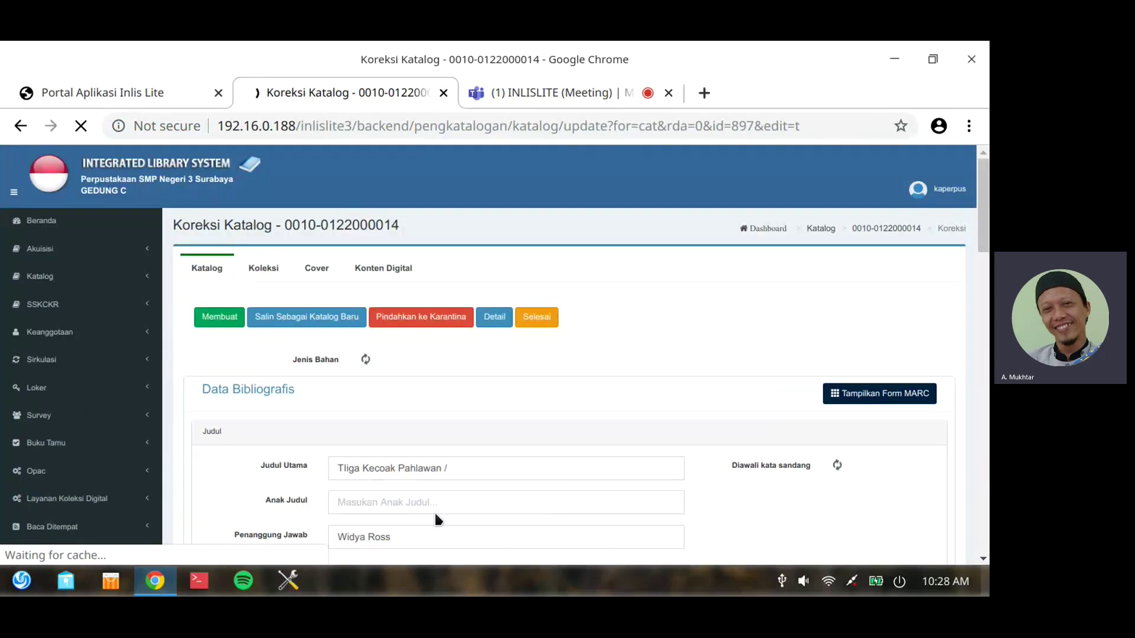
click(256, 278)
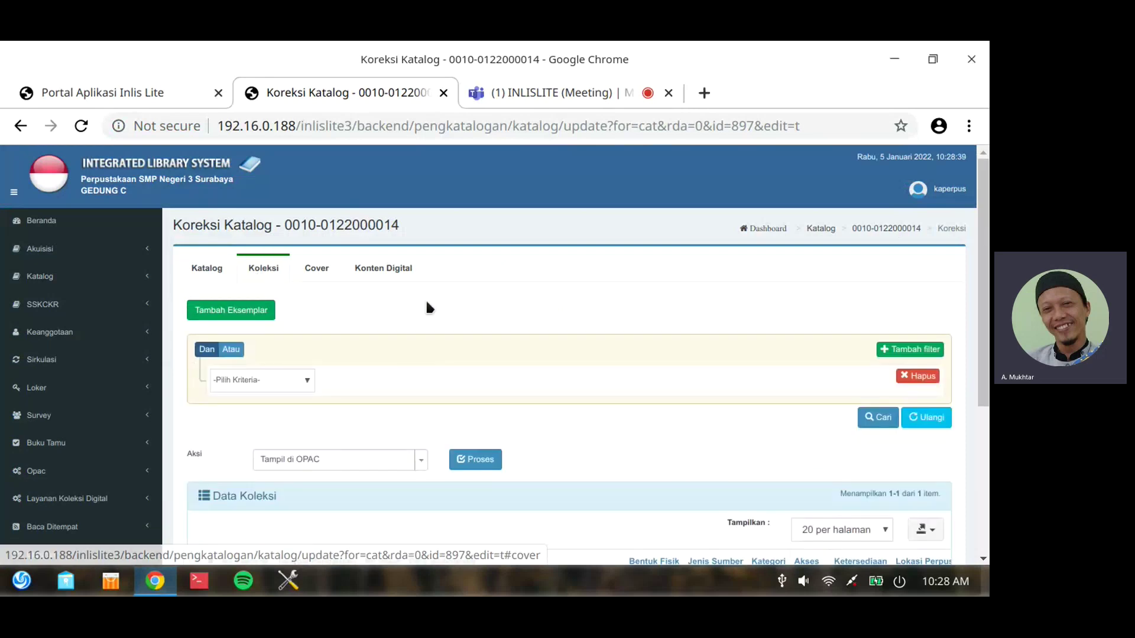
scroll(427, 303, down, 3)
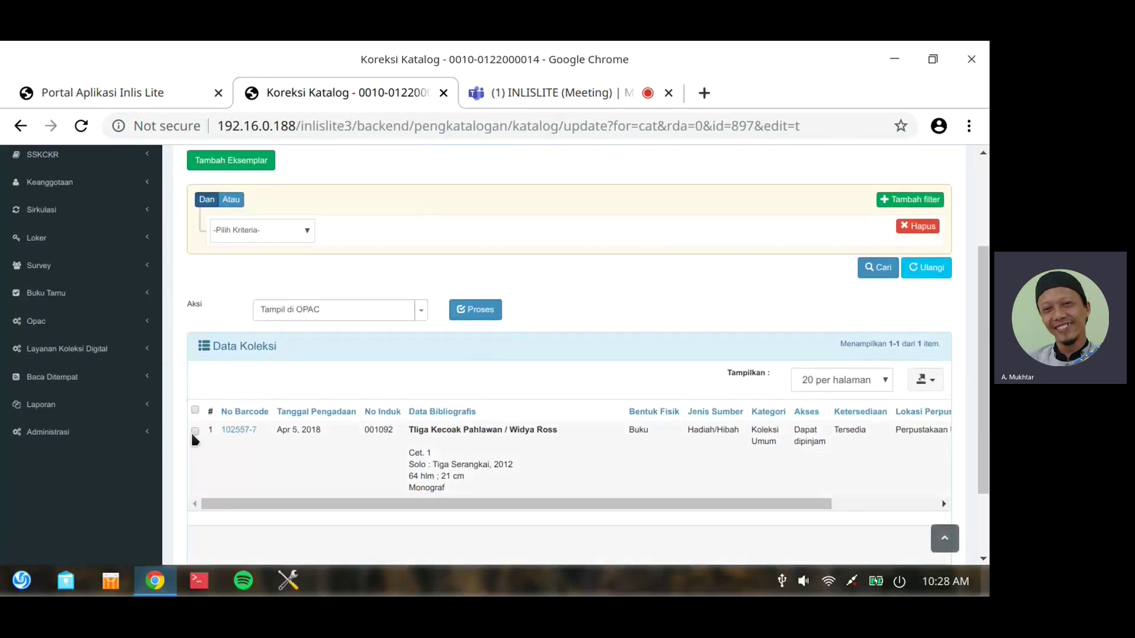
Quarantine the record's listed copy with the Karantina Data action, confirming the request and closing the notice
click(195, 432)
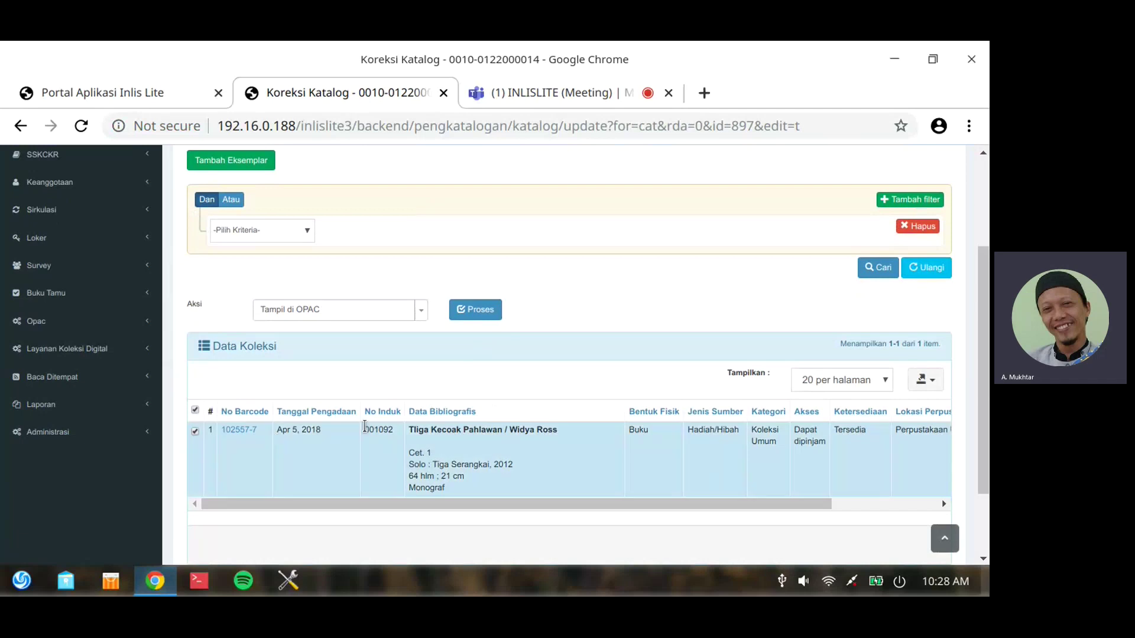
click(421, 311)
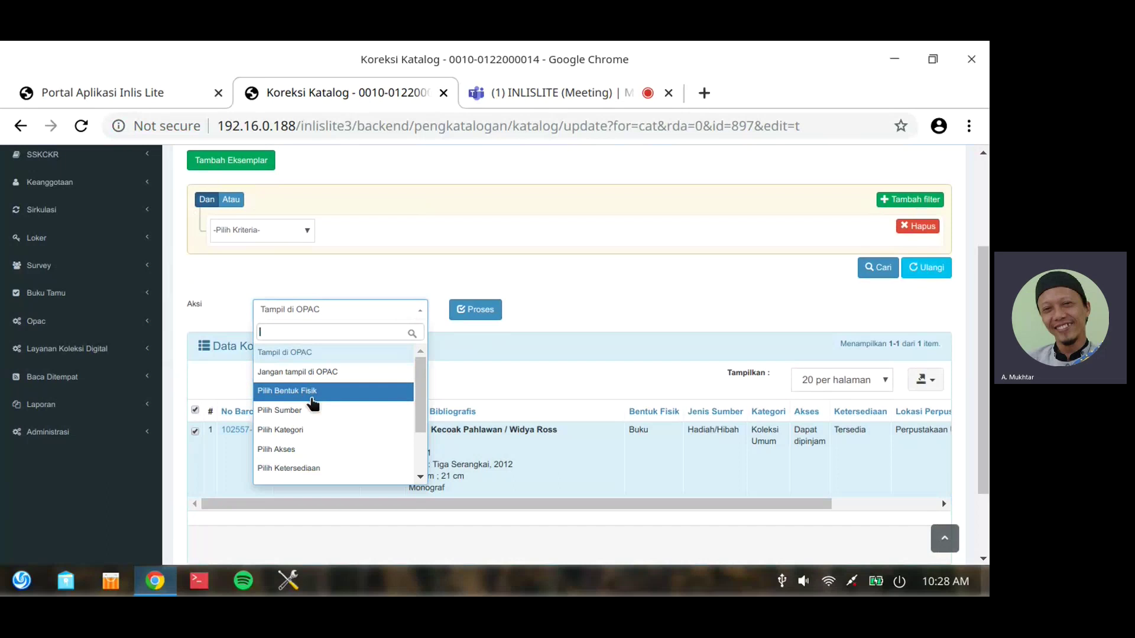
scroll(312, 402, down, 2)
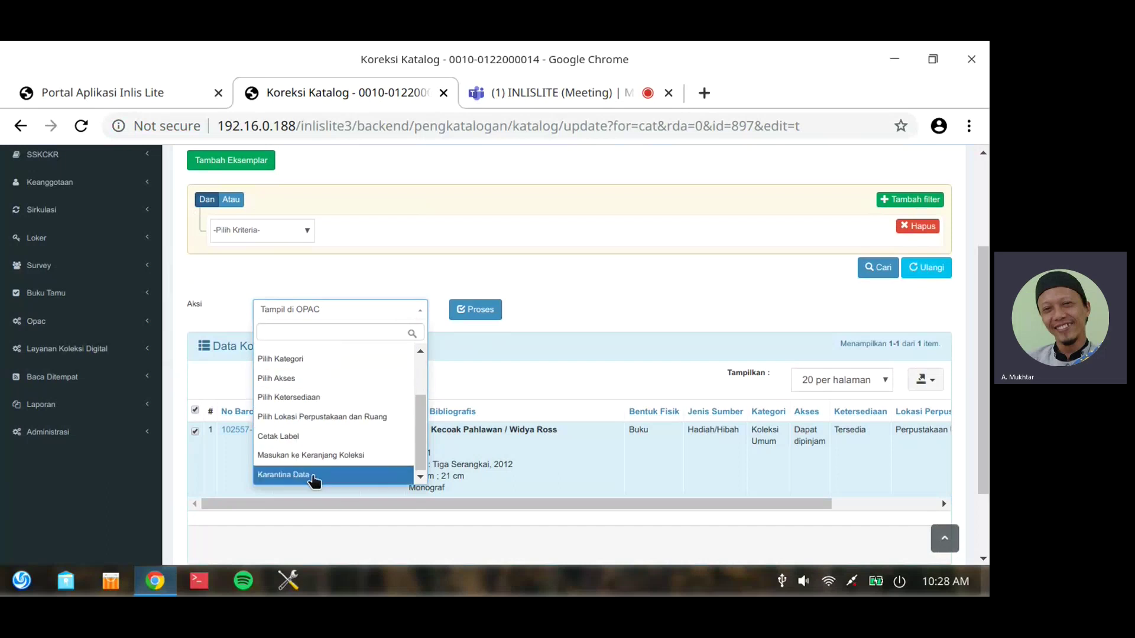
click(314, 476)
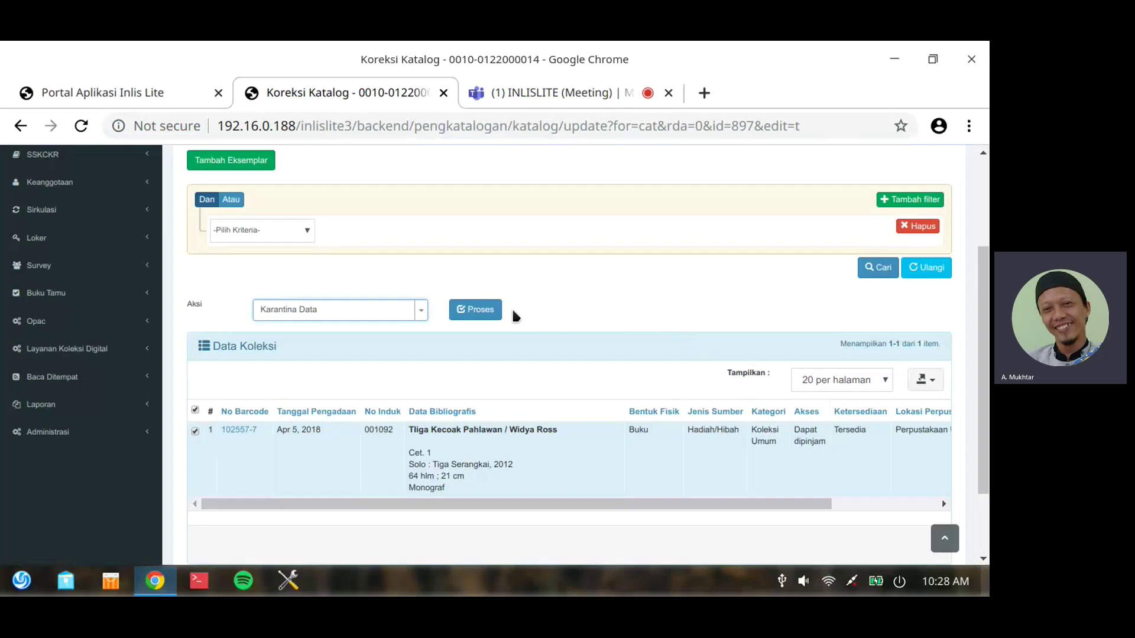
click(495, 317)
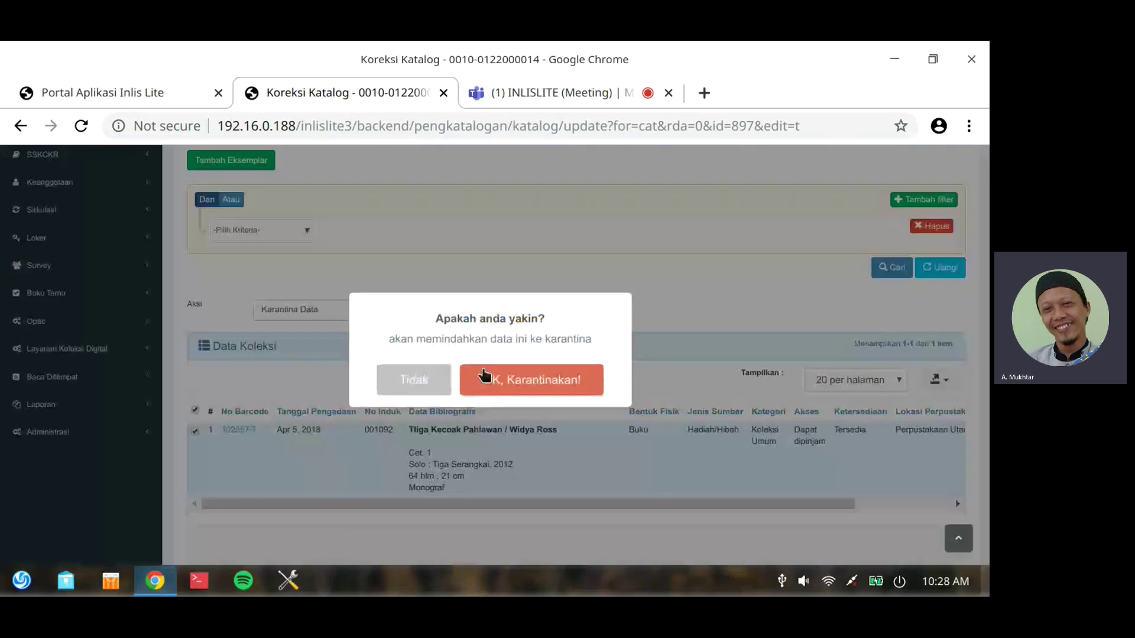
click(485, 376)
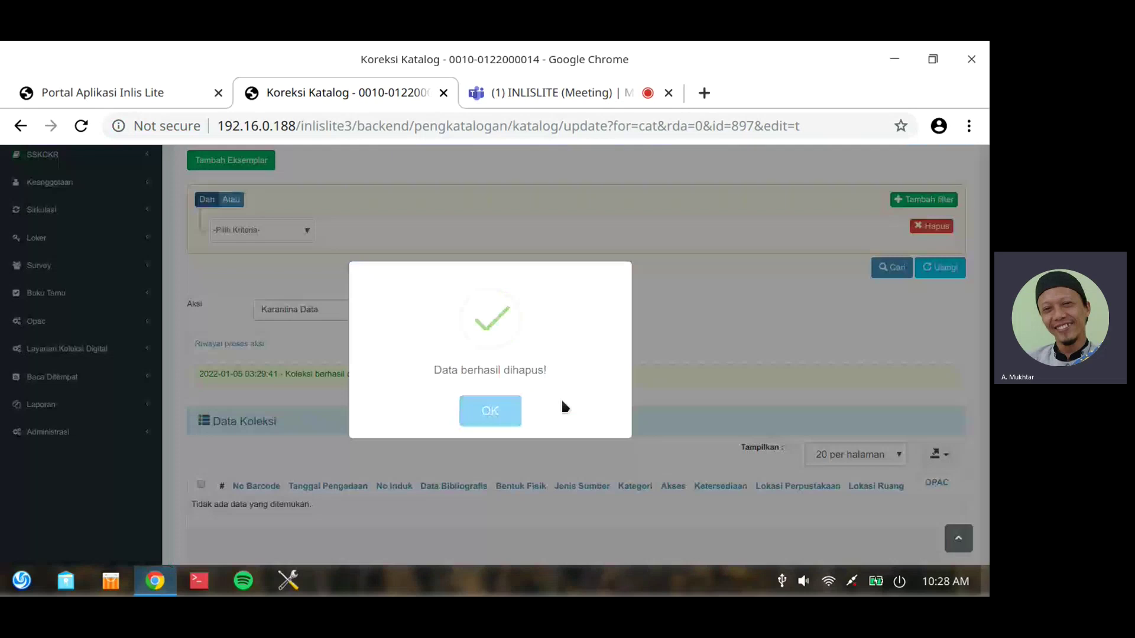
click(480, 410)
scroll(352, 433, up, 1)
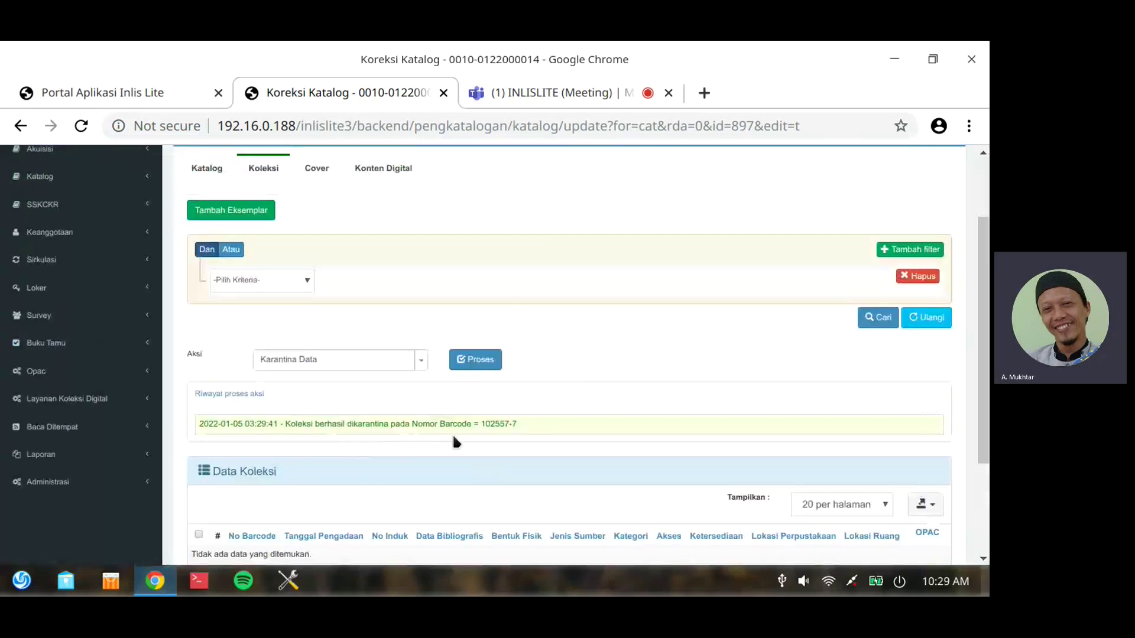
scroll(325, 422, down, 1)
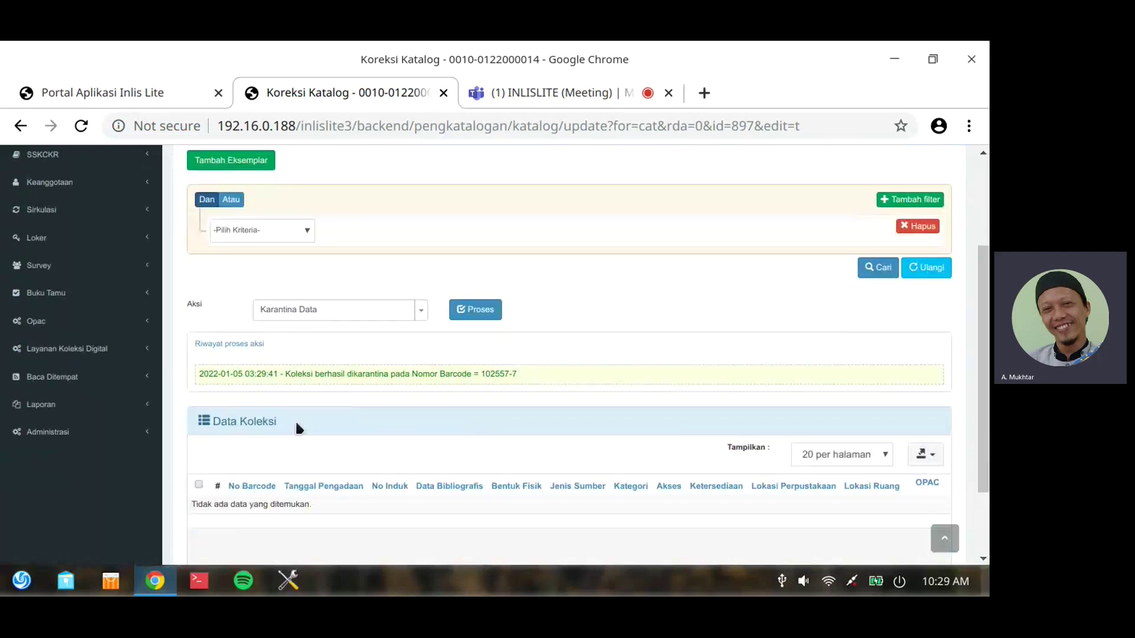
scroll(296, 419, up, 2)
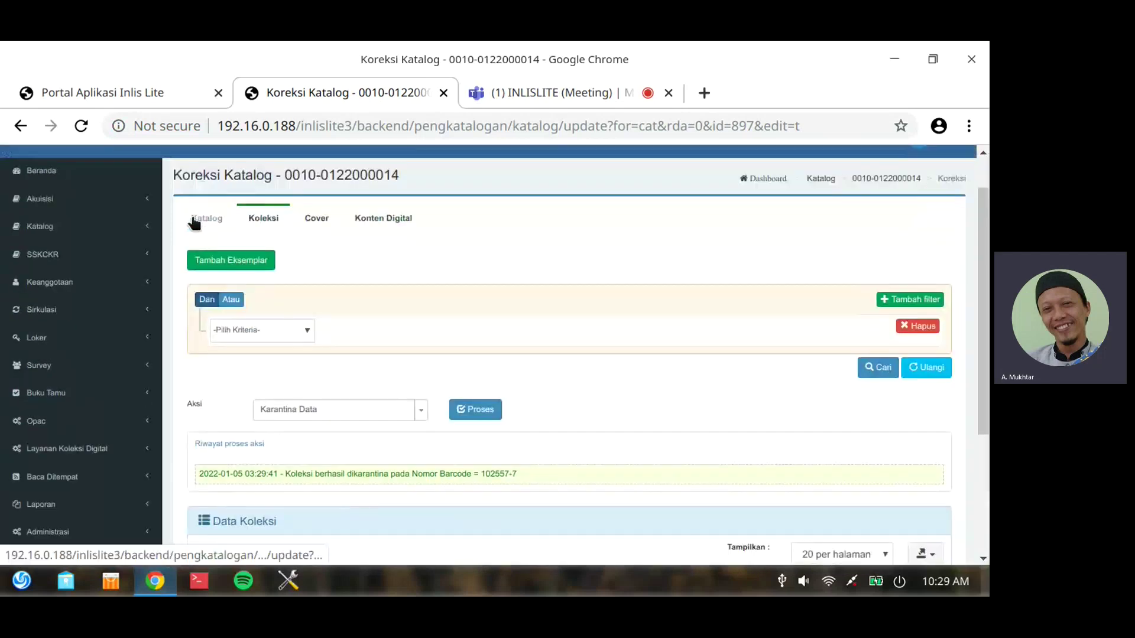
Review the record's Katalog data and finish the correction to return to the filtered catalogue list
click(195, 224)
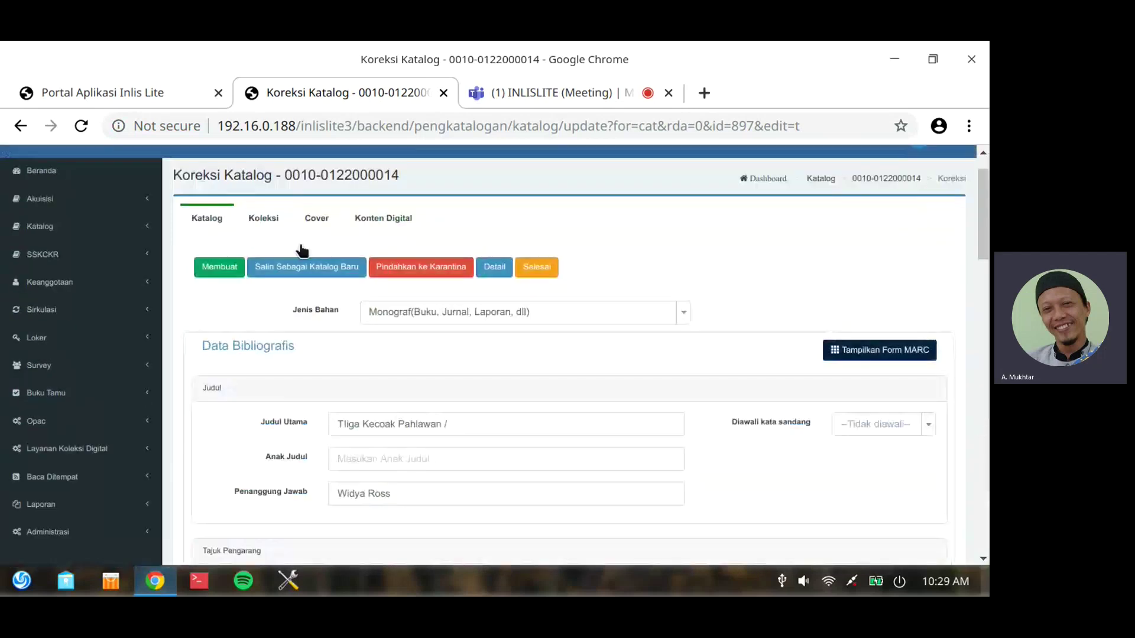
scroll(567, 426, down, 6)
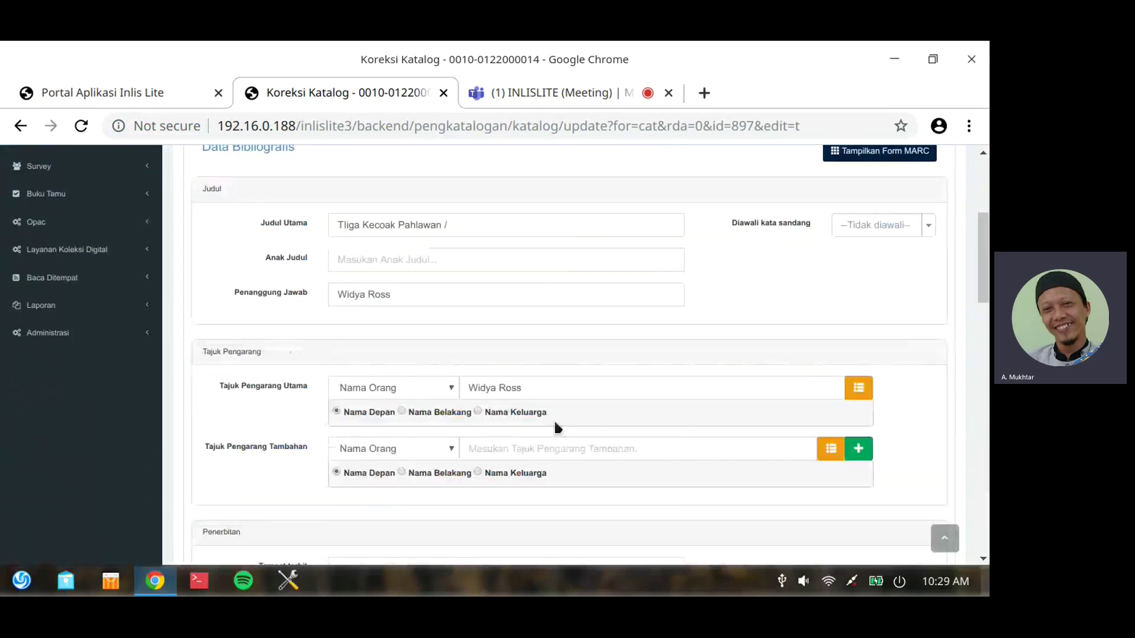
scroll(556, 425, up, 5)
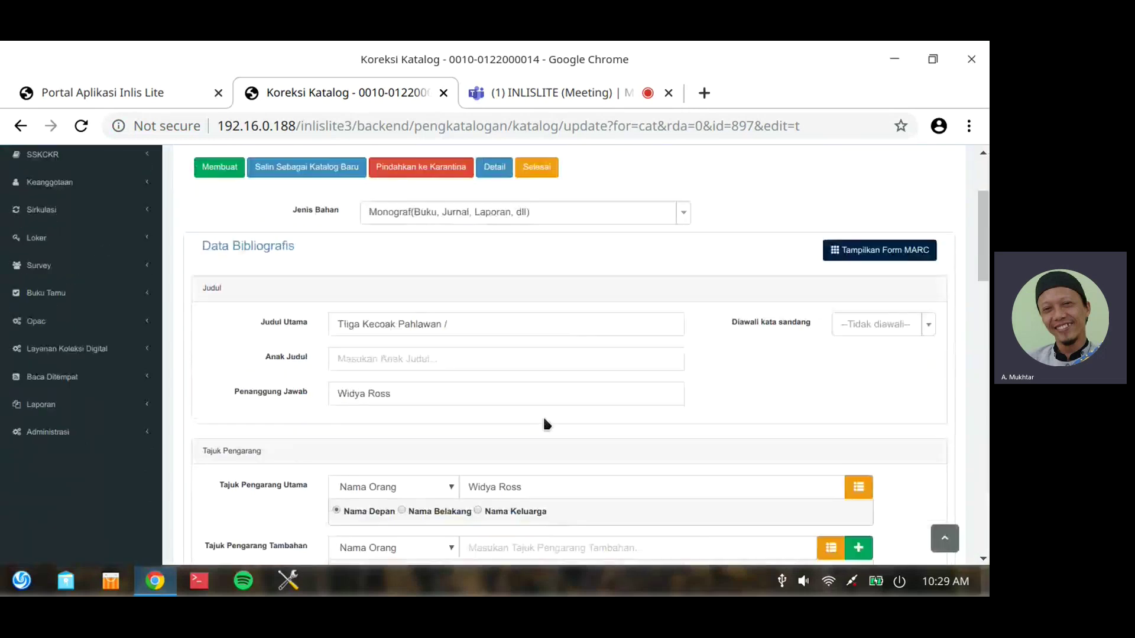
scroll(545, 418, up, 3)
click(540, 322)
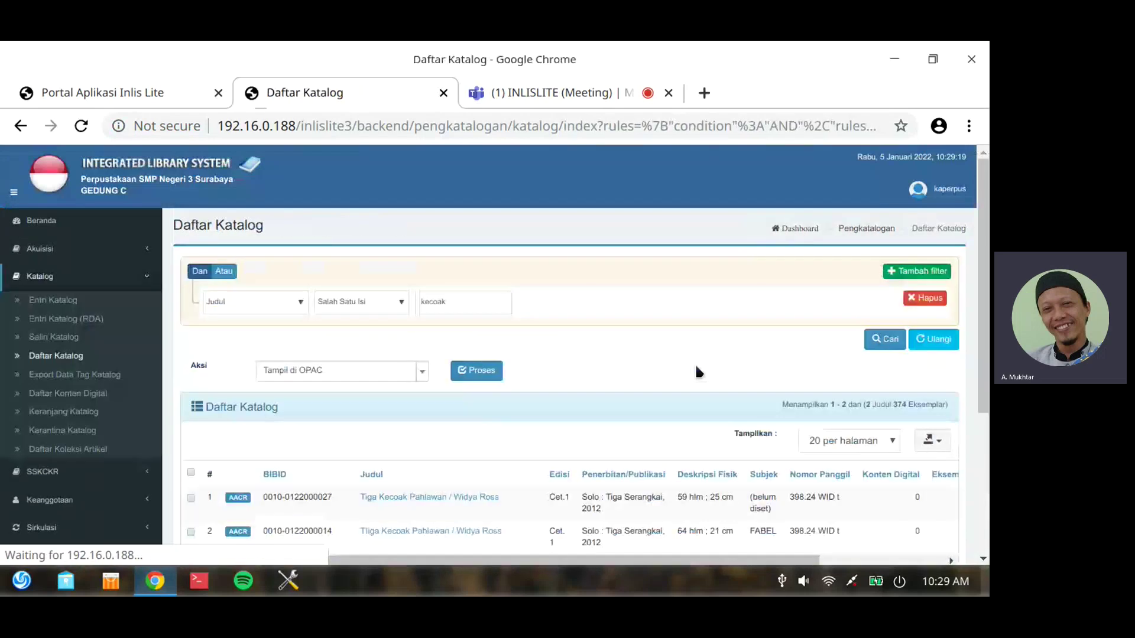
Check the Eksemplar column for both "kecoak" records in the catalogue list
scroll(694, 363, down, 2)
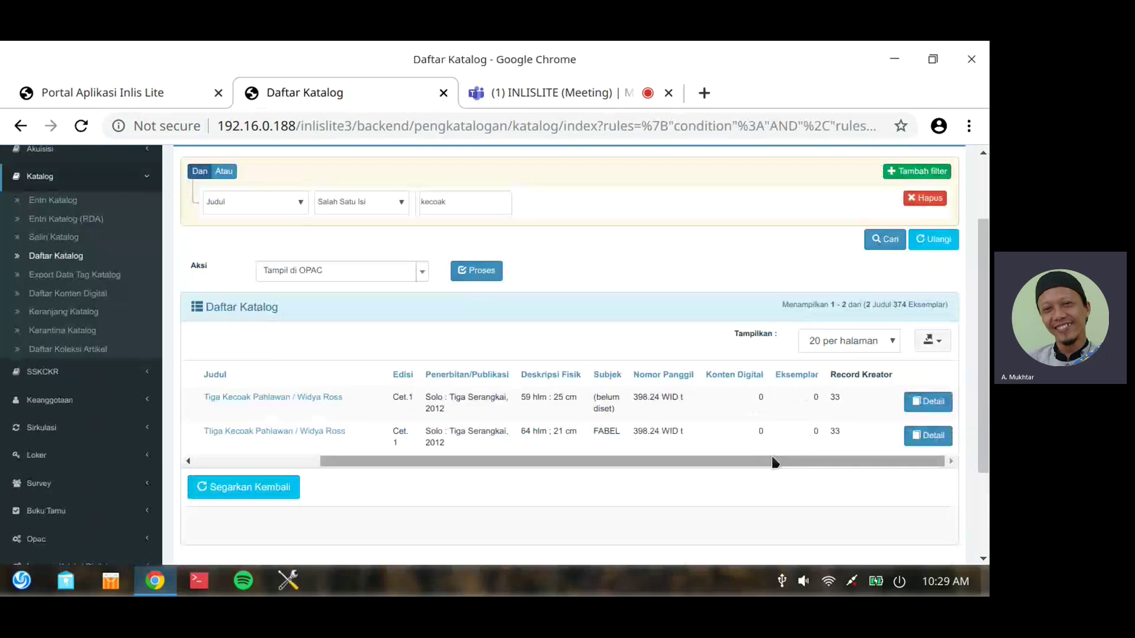
drag(774, 461, 484, 435)
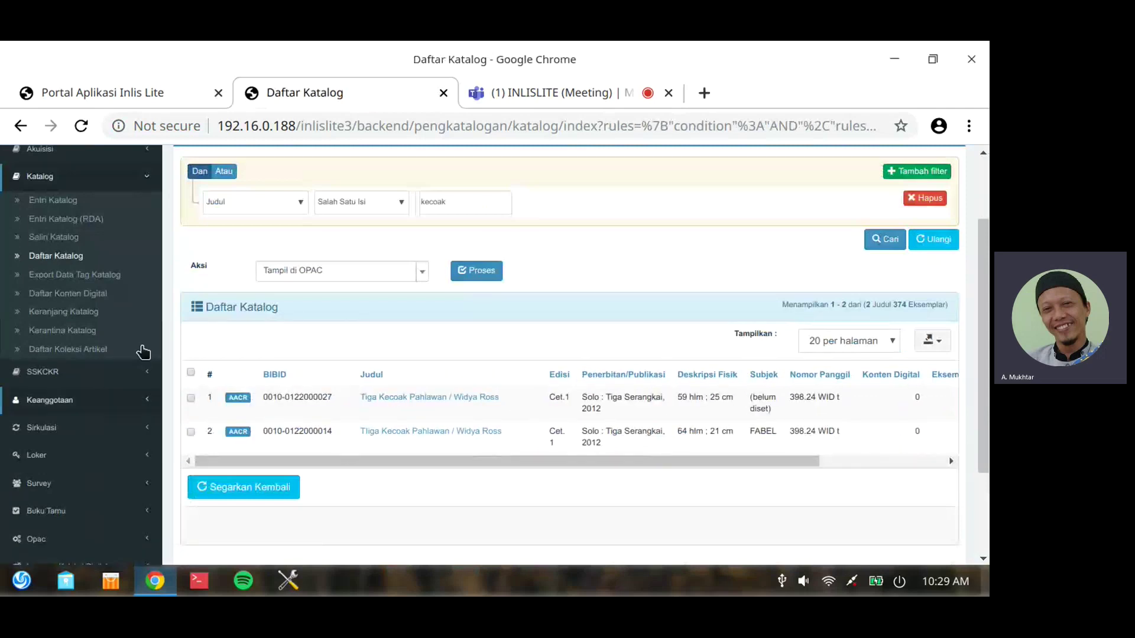
scroll(791, 464, right, 5)
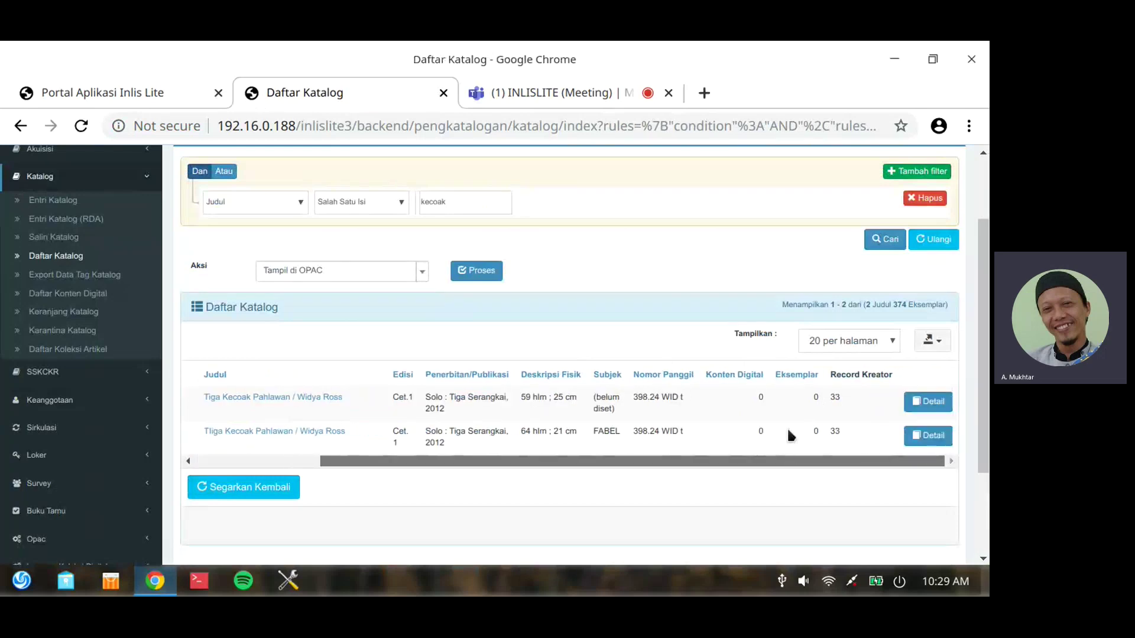
drag(676, 461, 193, 398)
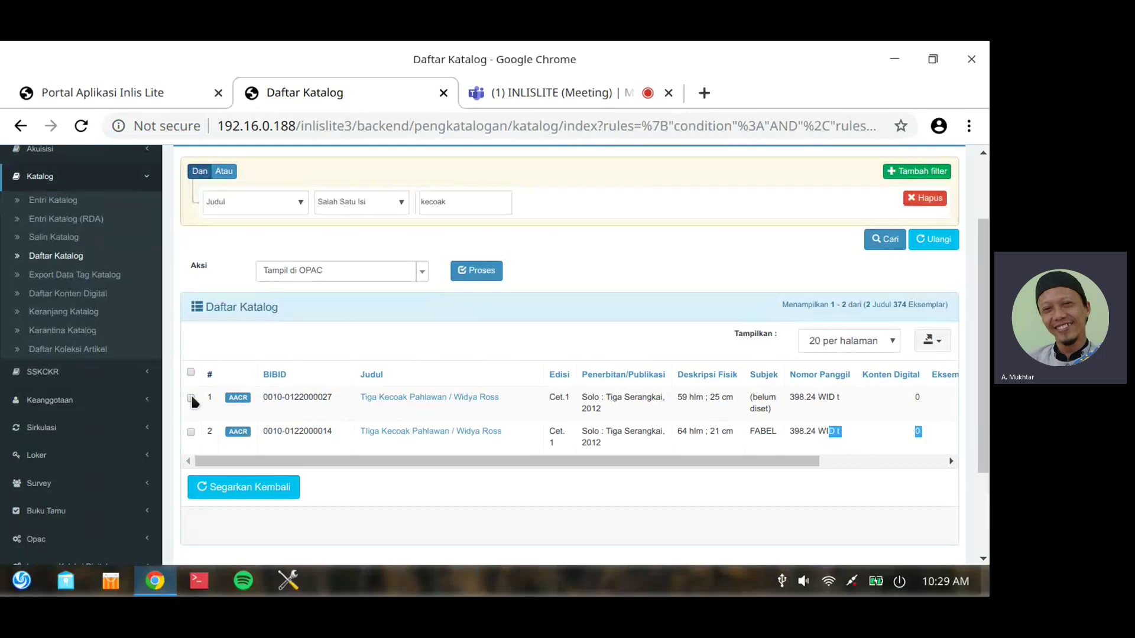
Try to quarantine the first record, the 59 hlm edition "Tiga Kecoak Pahlawan", with the Karantina Data action, confirming the request
click(190, 397)
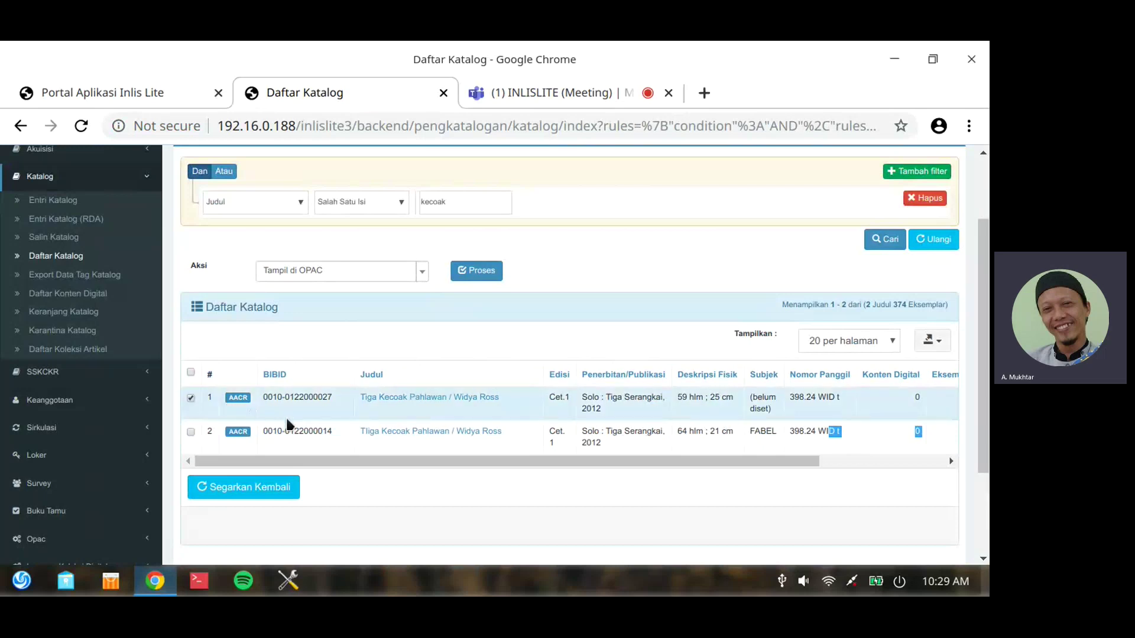
click(421, 273)
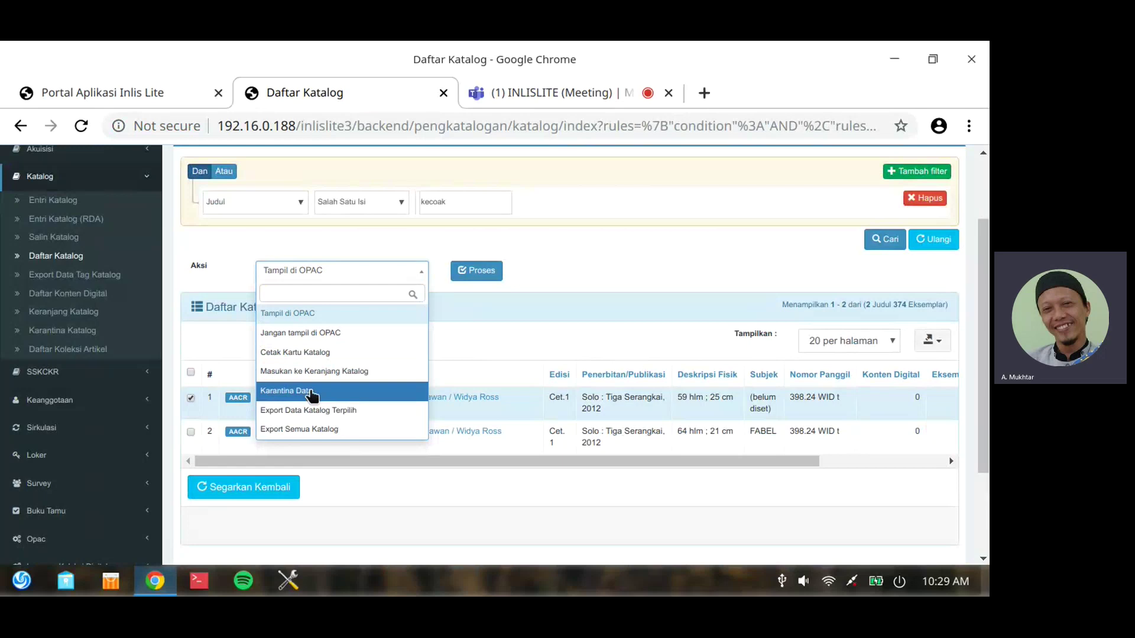
click(311, 391)
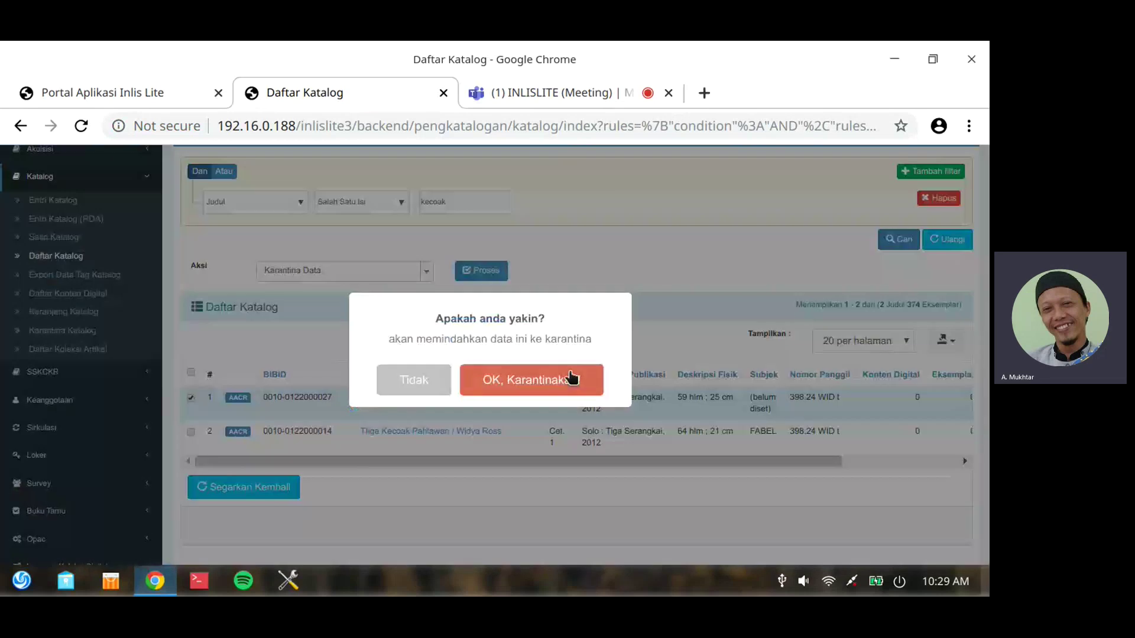
click(571, 378)
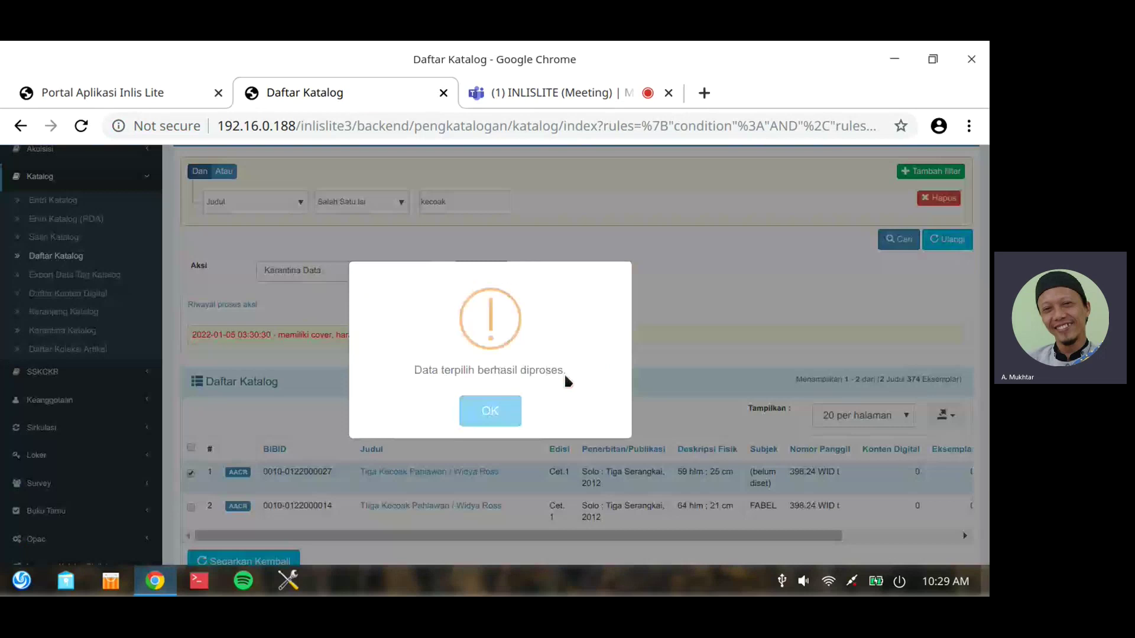
key(Return)
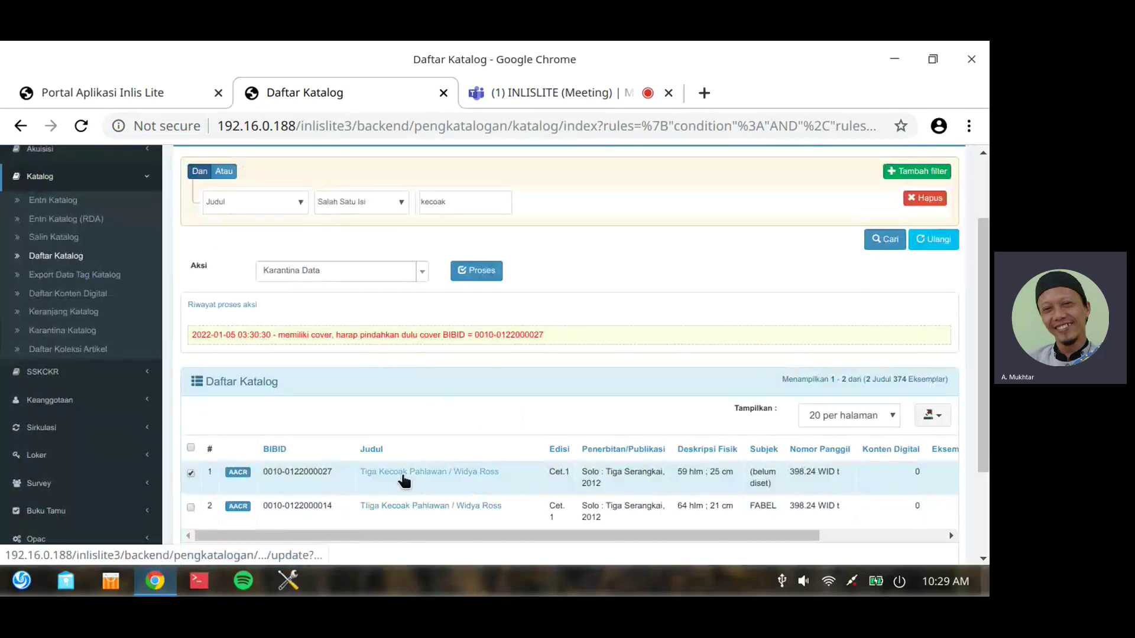
Open the 59 hlm record "Tiga Kecoak Pahlawan" for correction and check its Koleksi list for copies
click(406, 479)
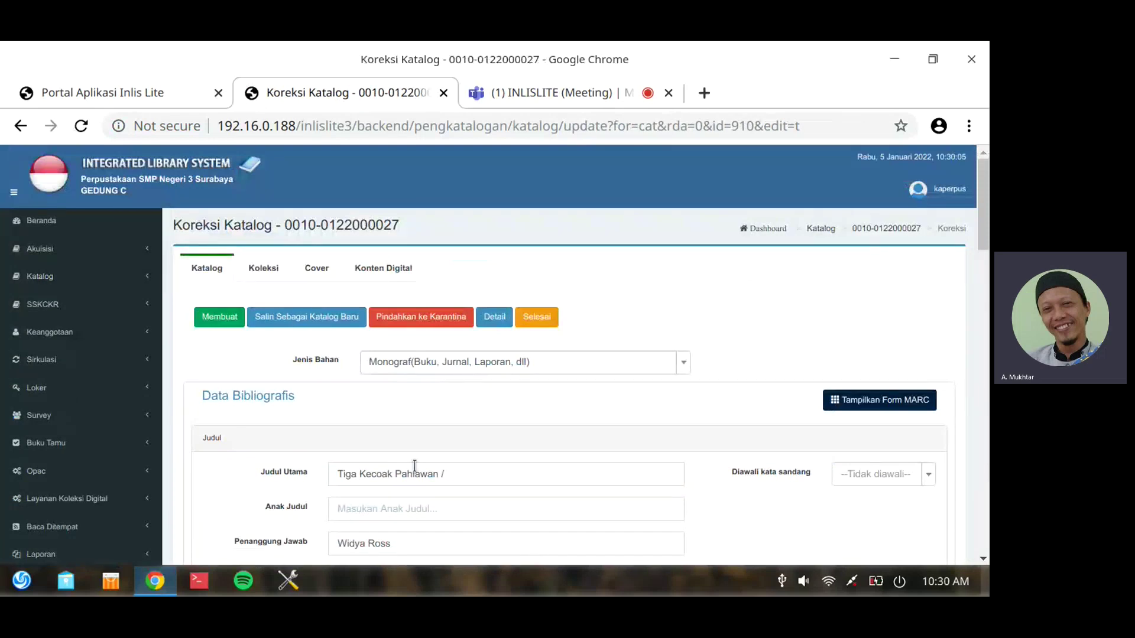
click(277, 269)
scroll(526, 431, down, 2)
scroll(526, 426, up, 1)
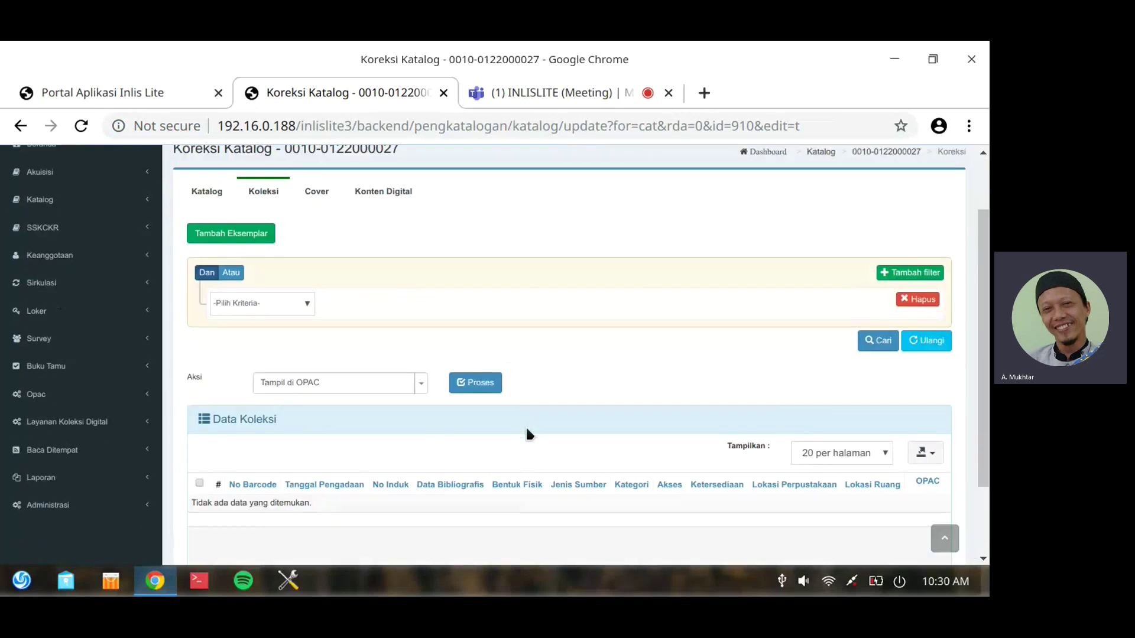
scroll(375, 456, down, 2)
scroll(434, 501, up, 2)
scroll(408, 499, up, 2)
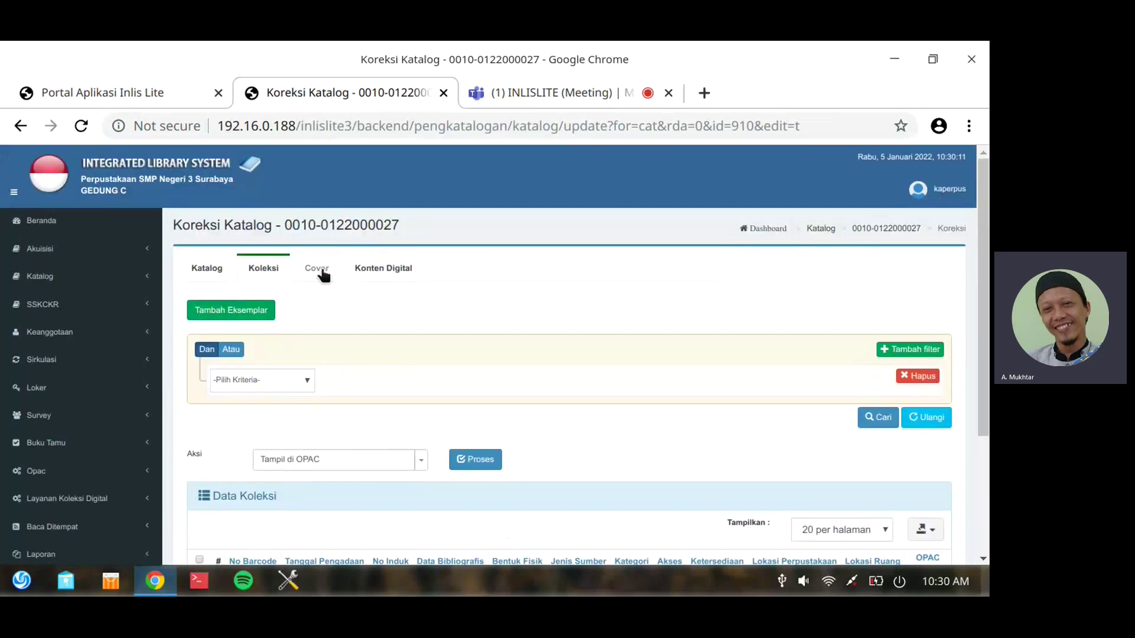
Delete the record's cover image, confirming the deletion, and finish the correction to return to the catalogue list
click(318, 269)
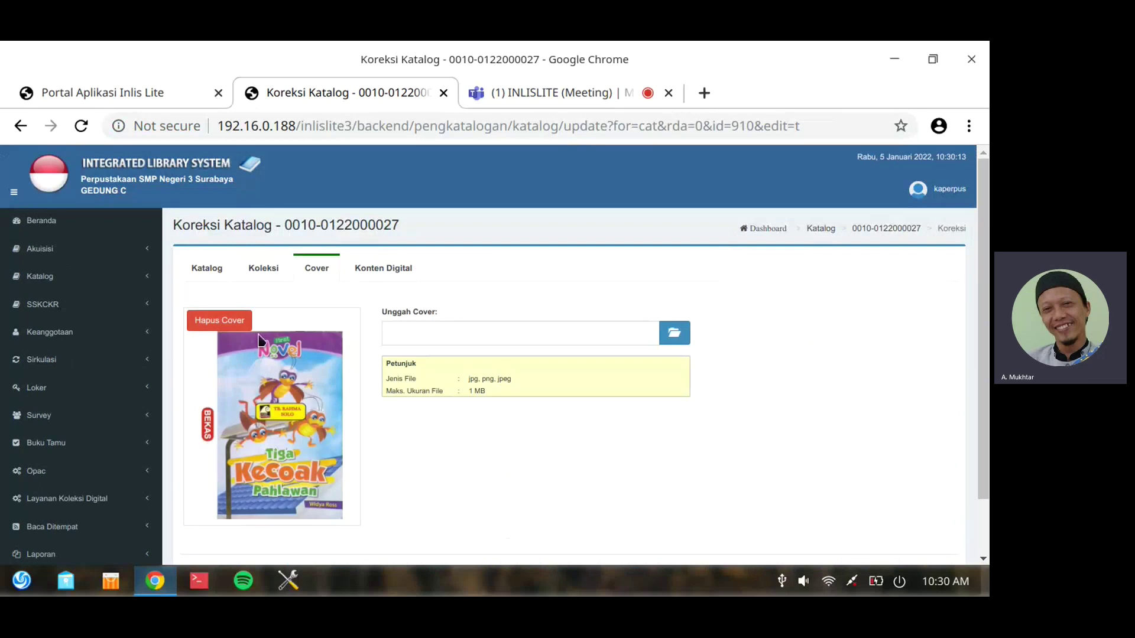
click(224, 323)
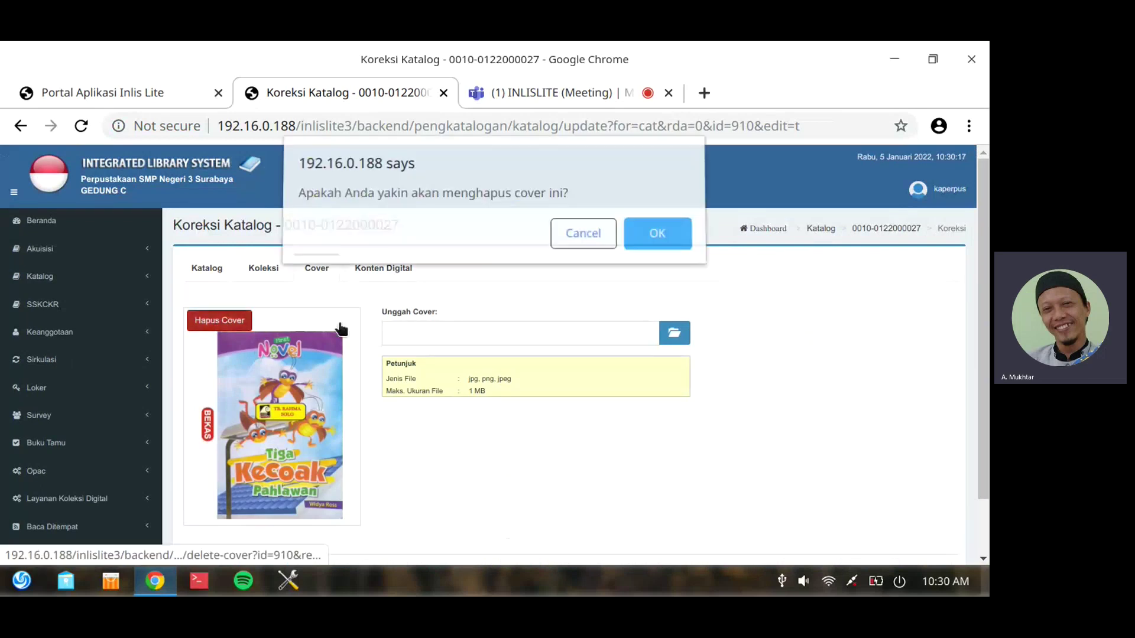
click(682, 247)
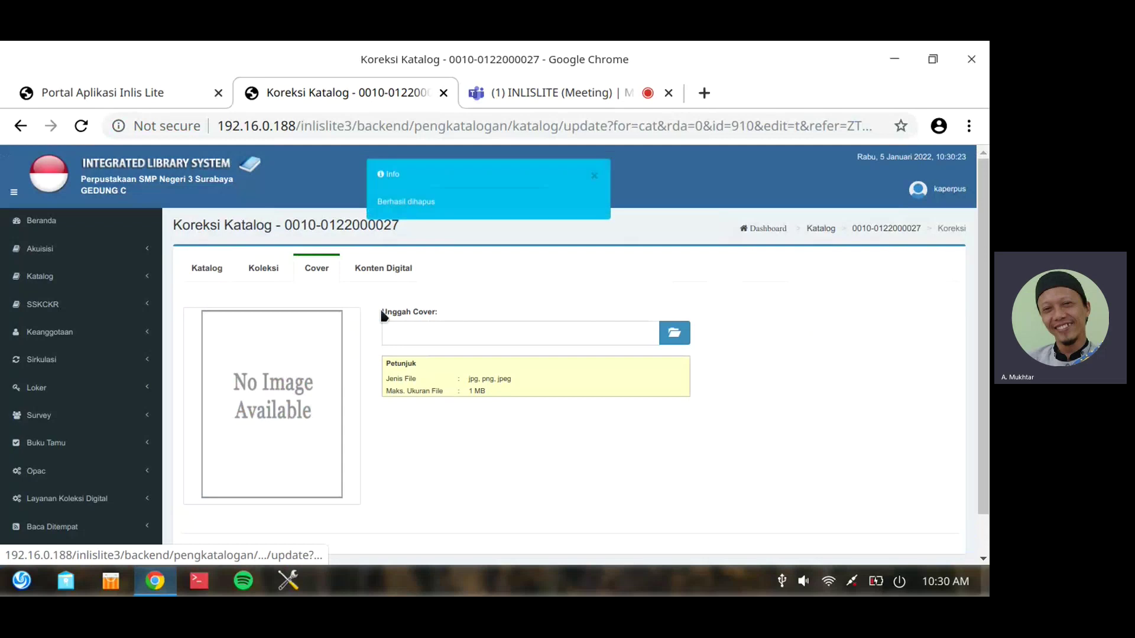
click(197, 274)
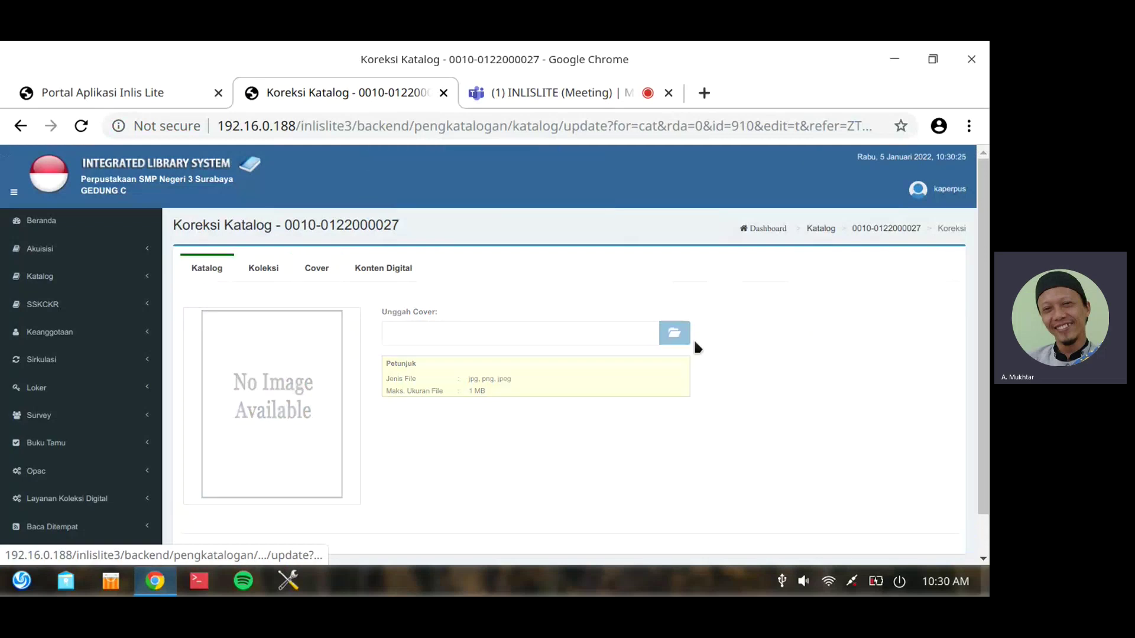
click(539, 317)
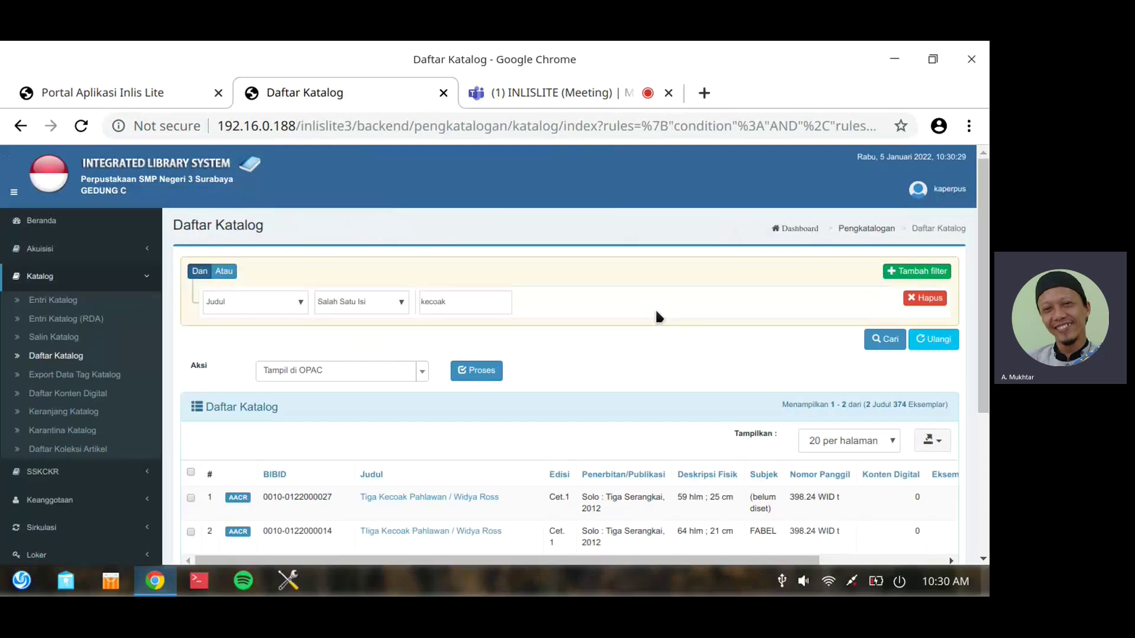
Try to quarantine the second "kecoak" record, the 64 hlm edition, with the Karantina Data action, confirming the request
scroll(197, 408, down, 2)
click(191, 398)
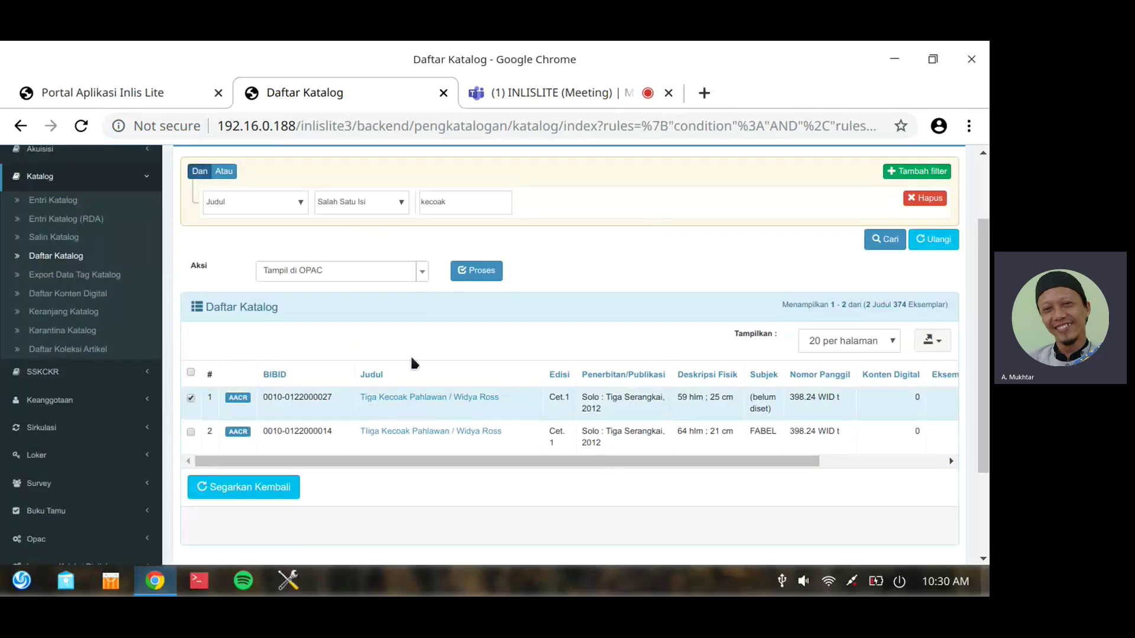
click(421, 276)
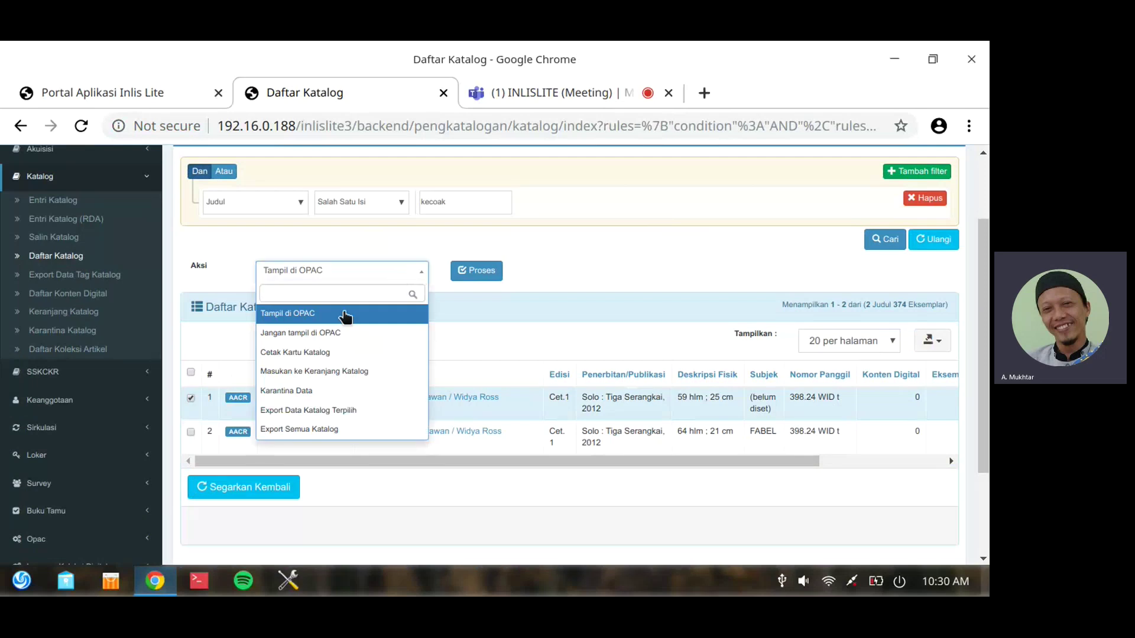
click(295, 391)
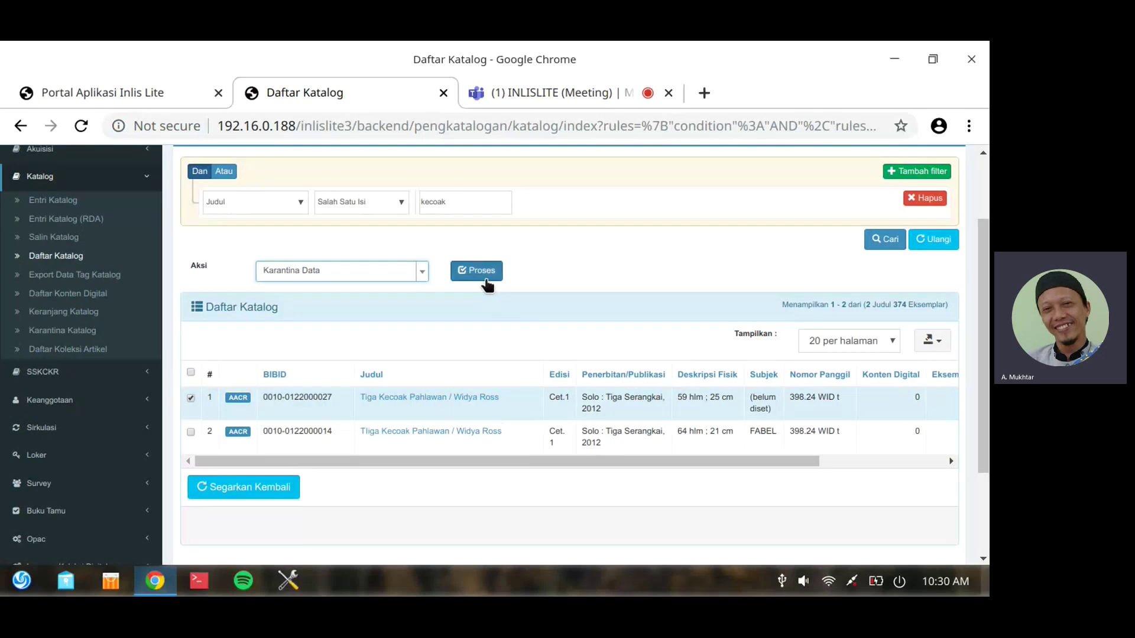
click(190, 398)
click(189, 432)
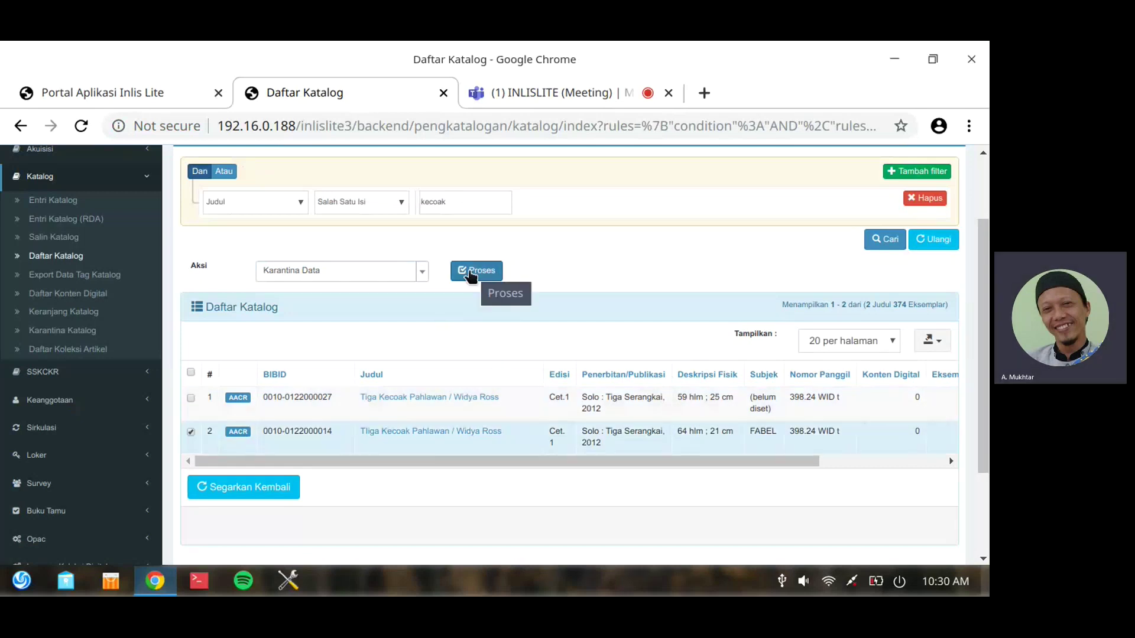
click(471, 276)
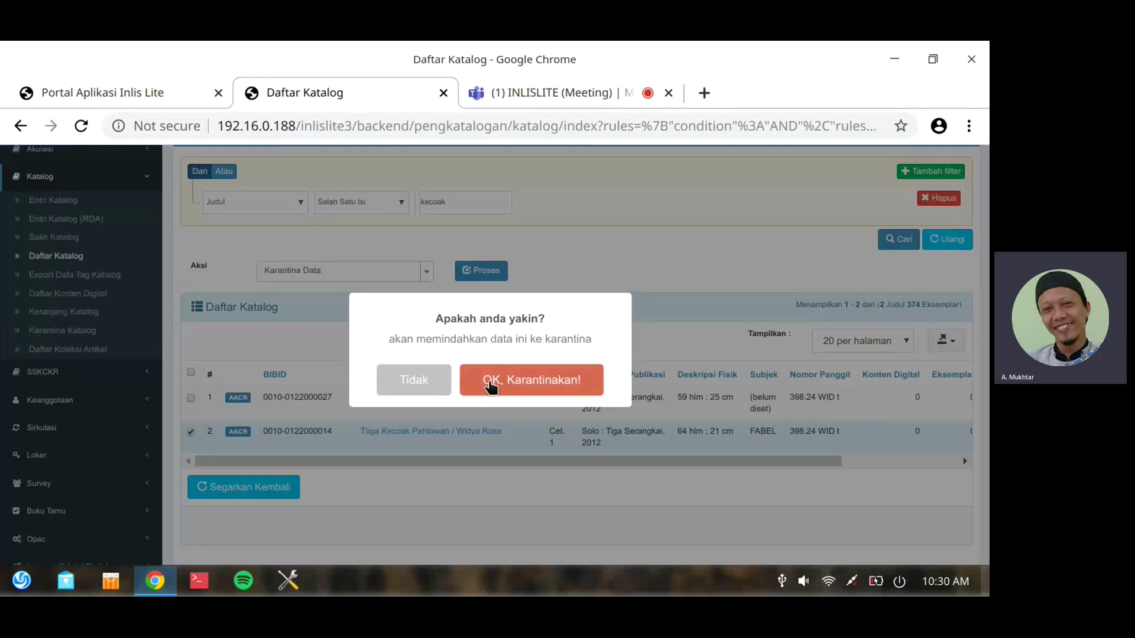
click(490, 386)
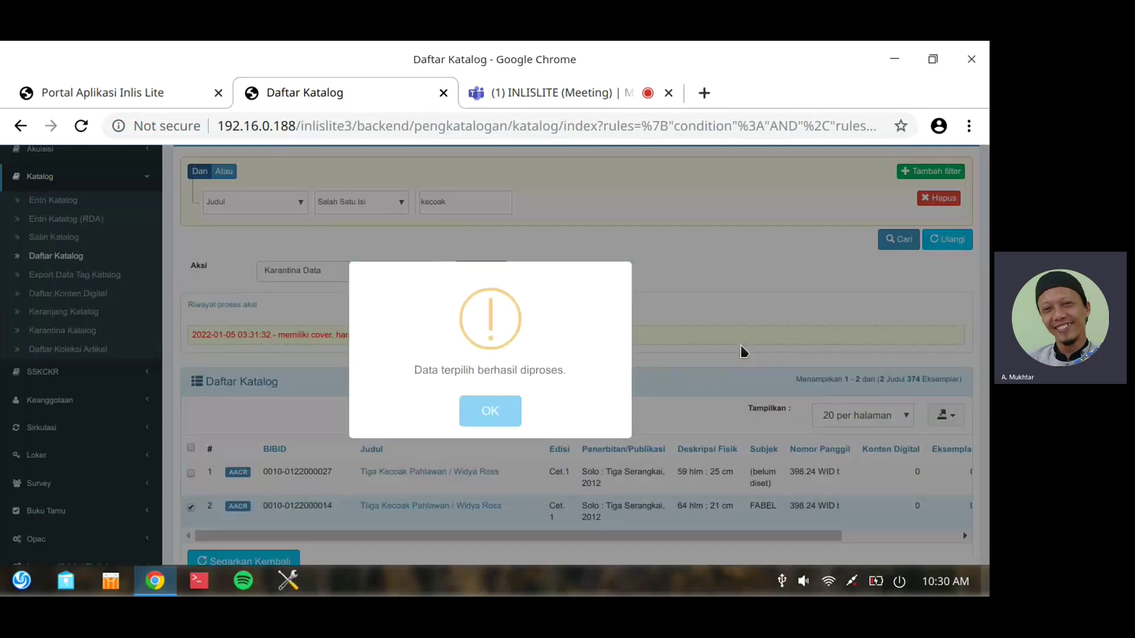
click(492, 412)
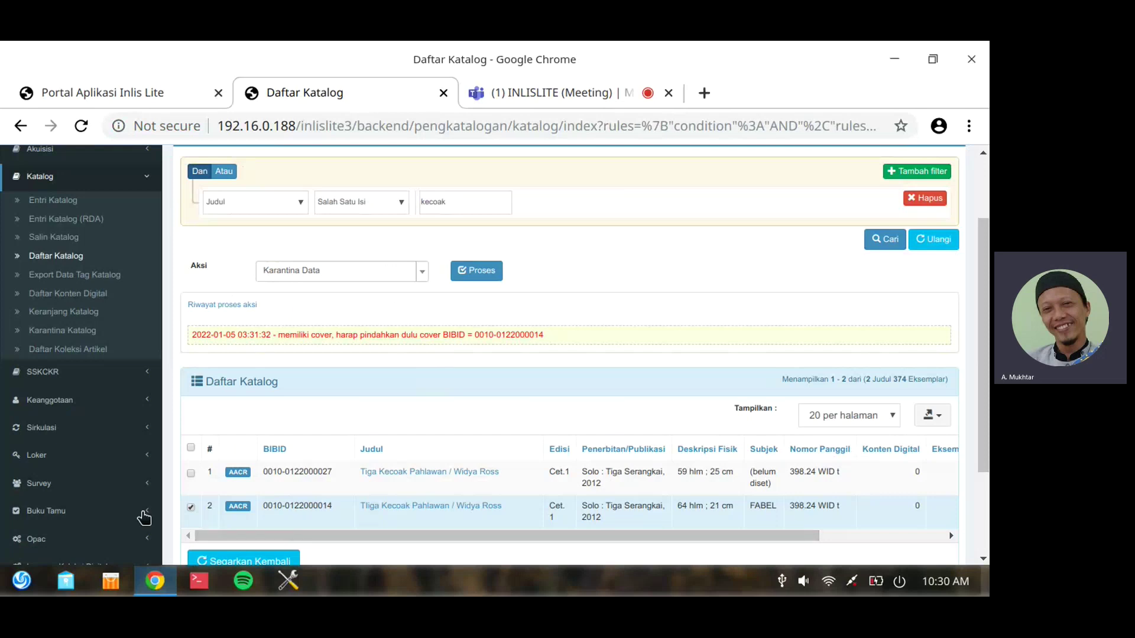
Quarantine only the 59 hlm record "Tiga Kecoak Pahlawan" with the Karantina Data action, confirming the request
click(191, 508)
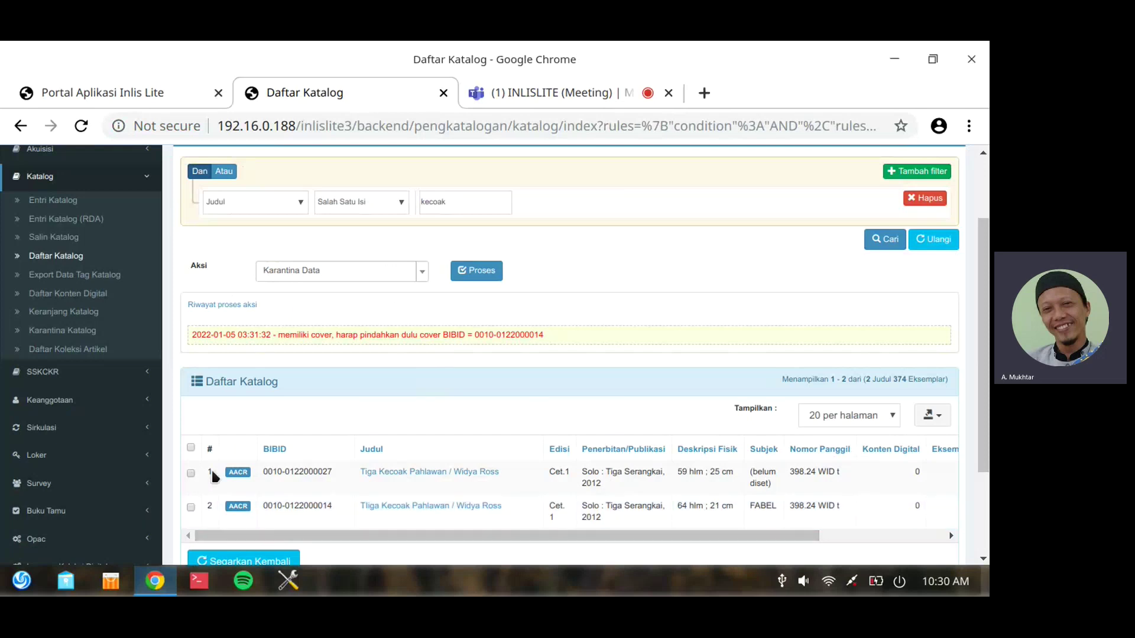
click(212, 473)
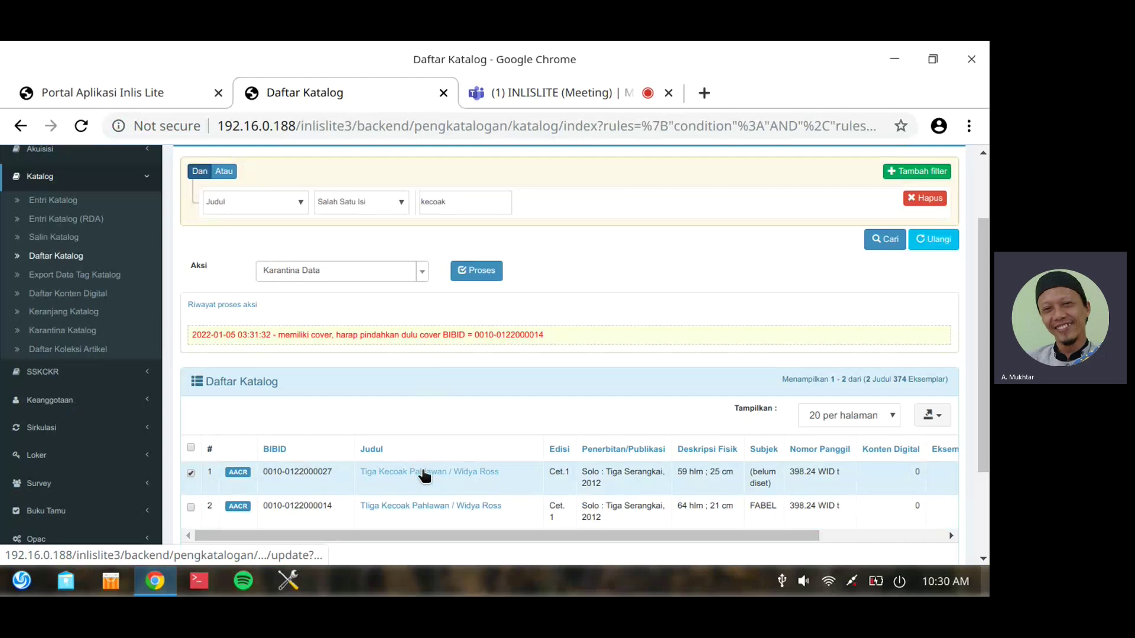
click(421, 271)
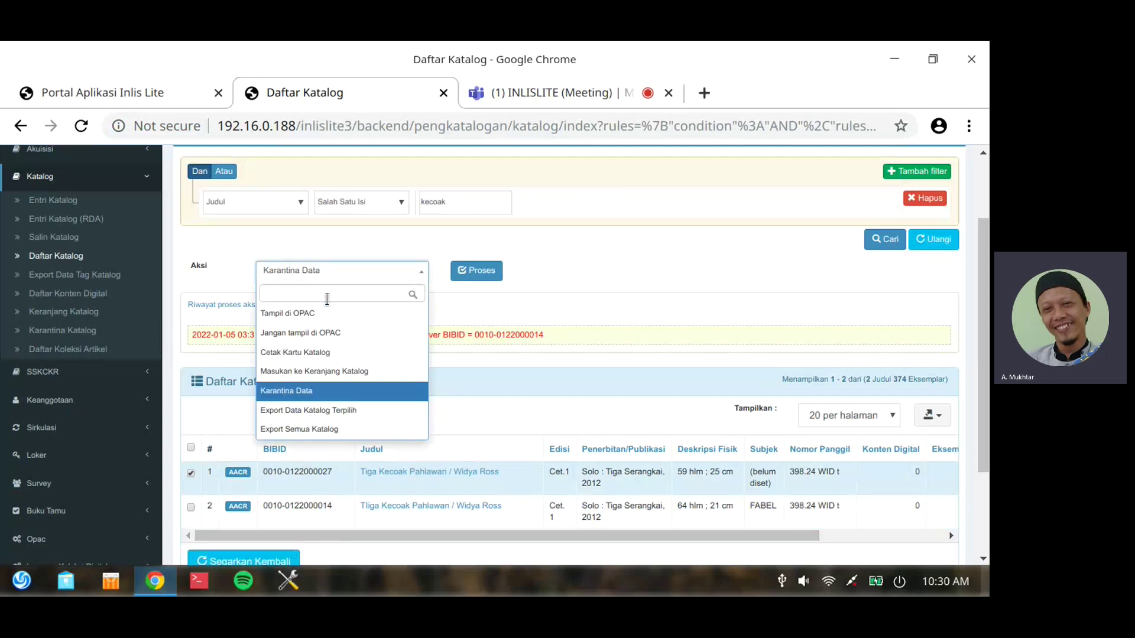
click(299, 392)
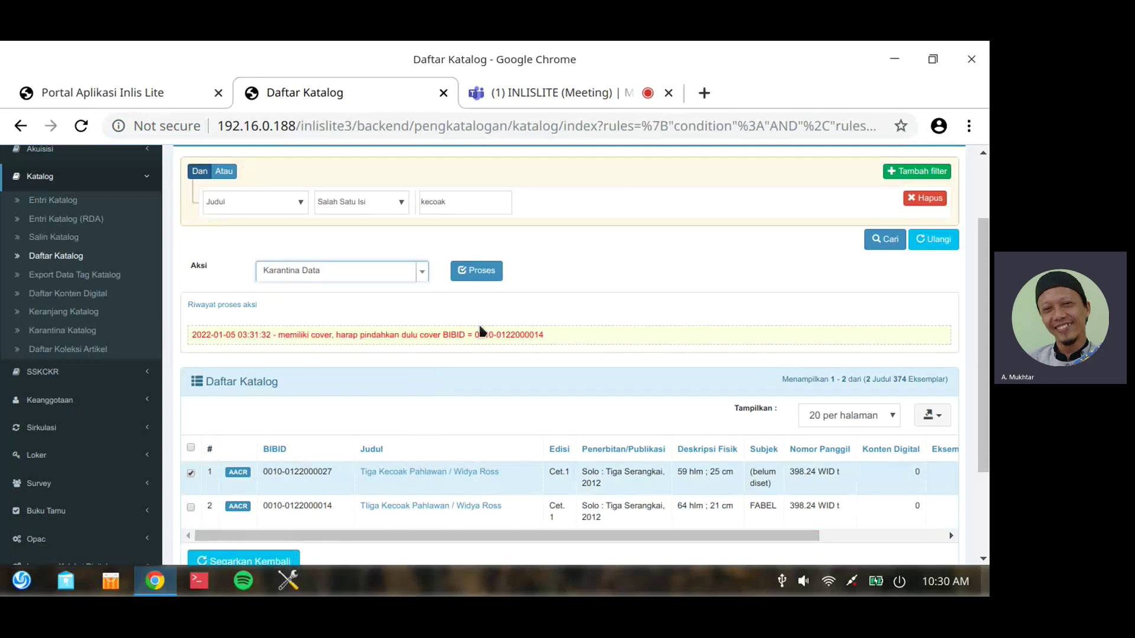
click(476, 272)
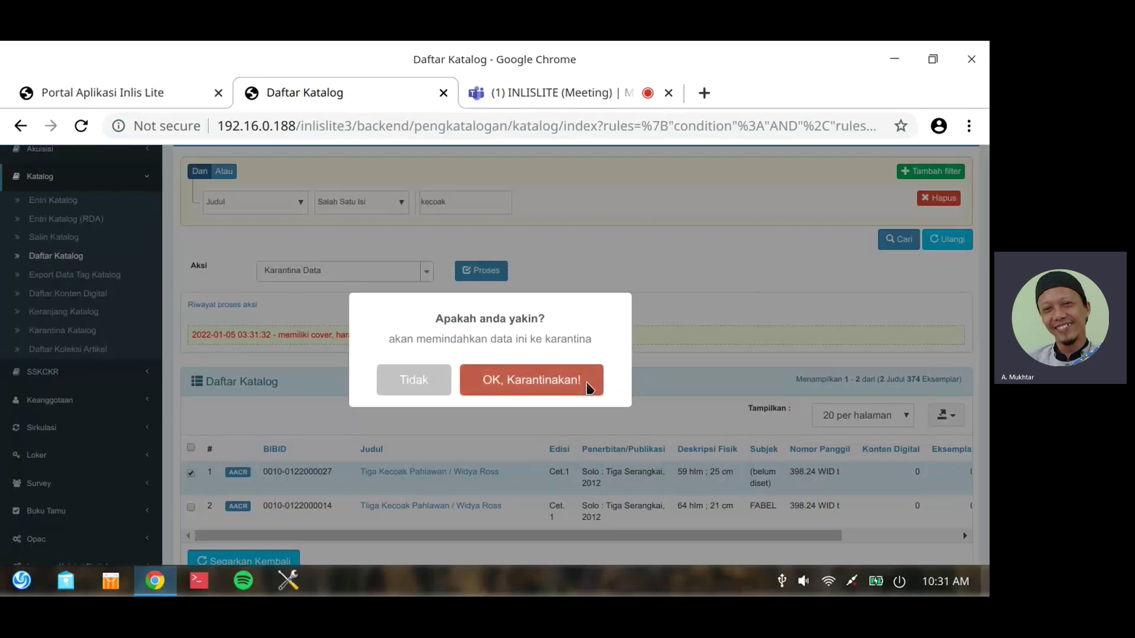
click(588, 387)
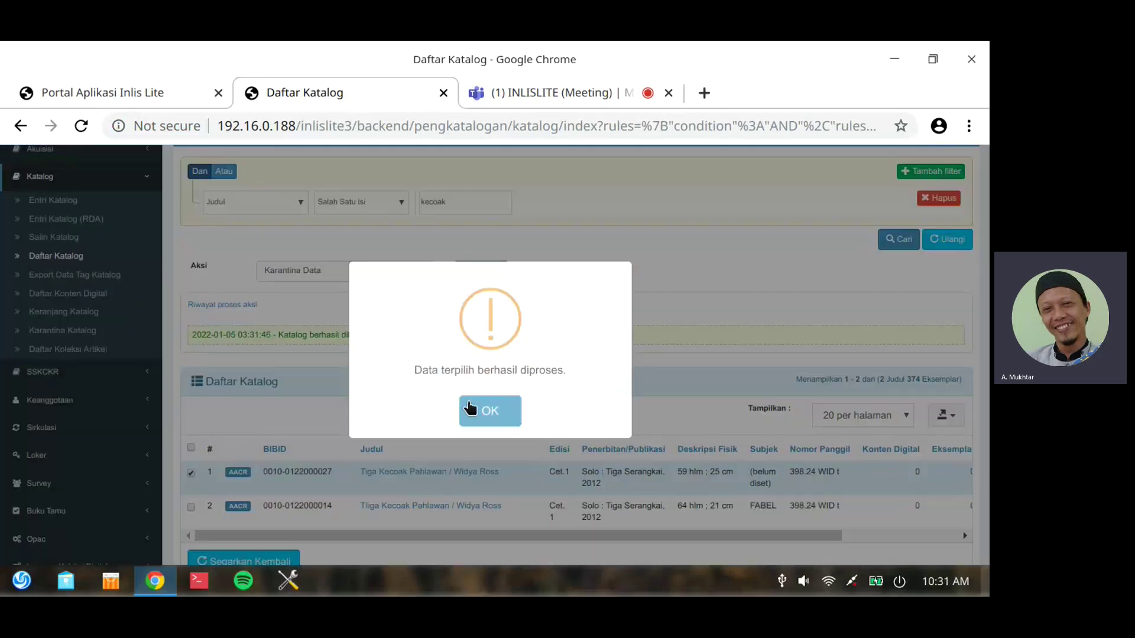
click(347, 381)
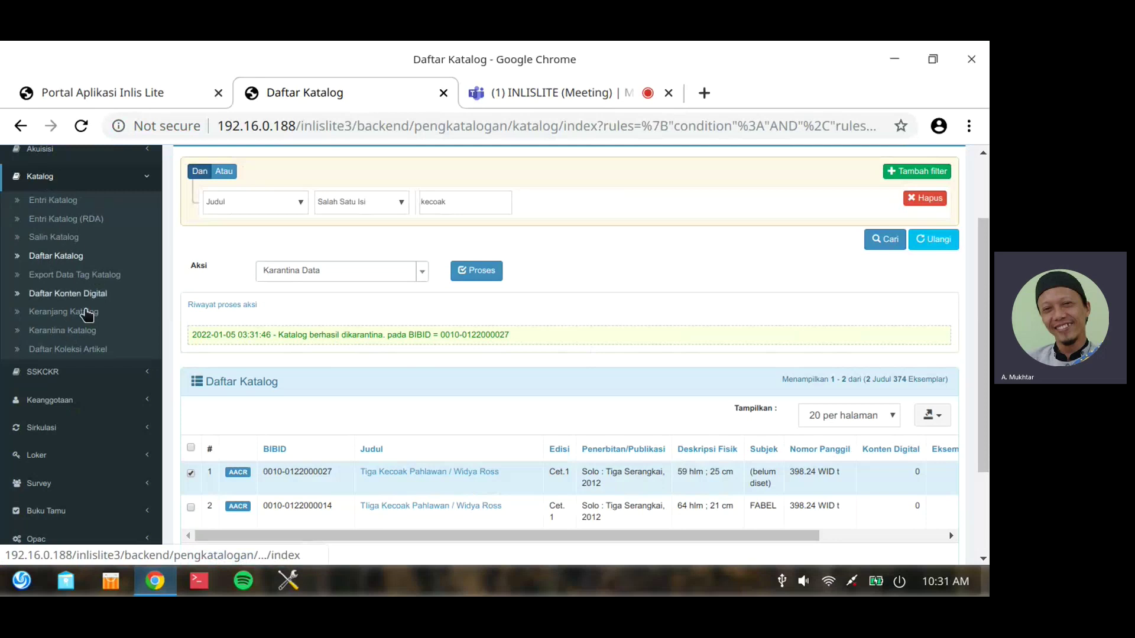
Open the Karantina Katalog list and select the 59 hlm record "Tiga Kecoak Pahlawan" with Hapus Permanen as the action
click(69, 335)
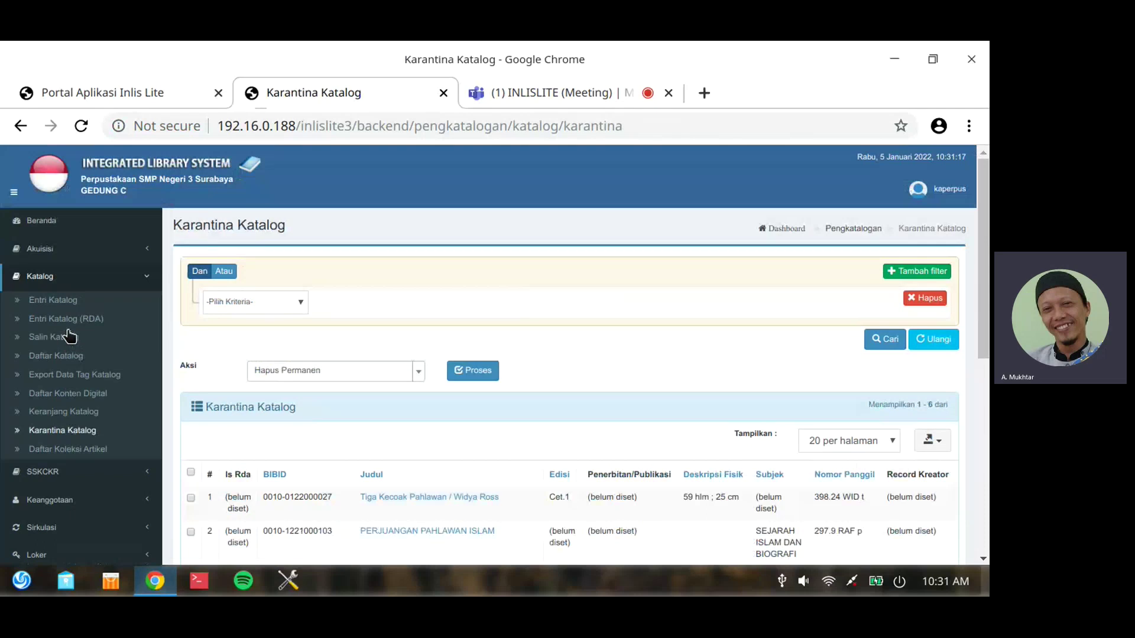
scroll(70, 336, down, 2)
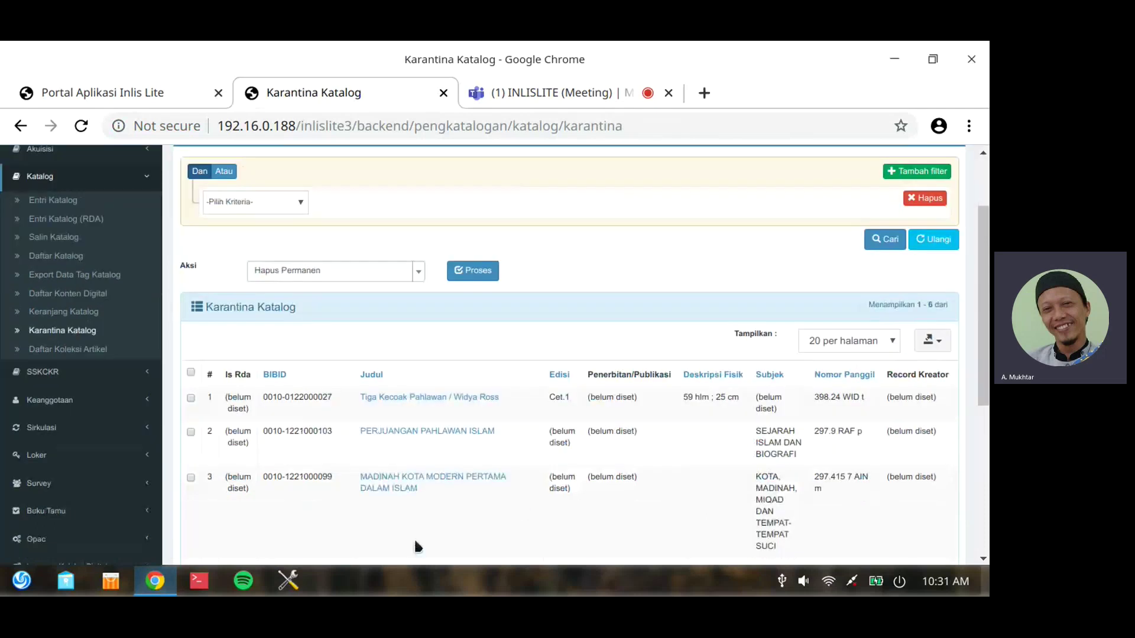
click(188, 397)
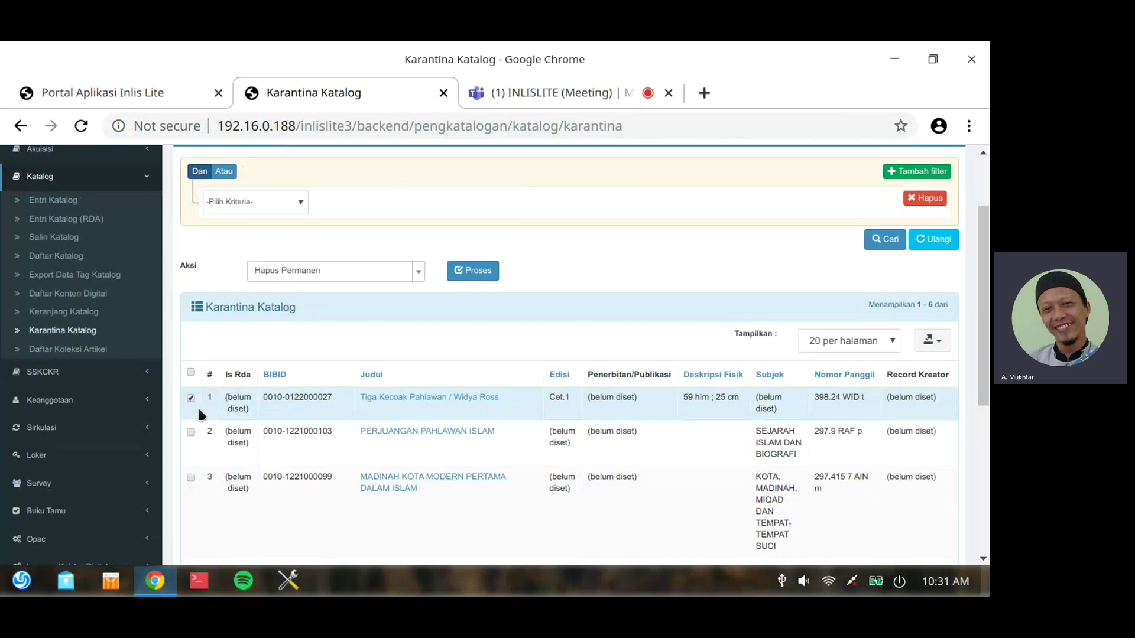
click(419, 281)
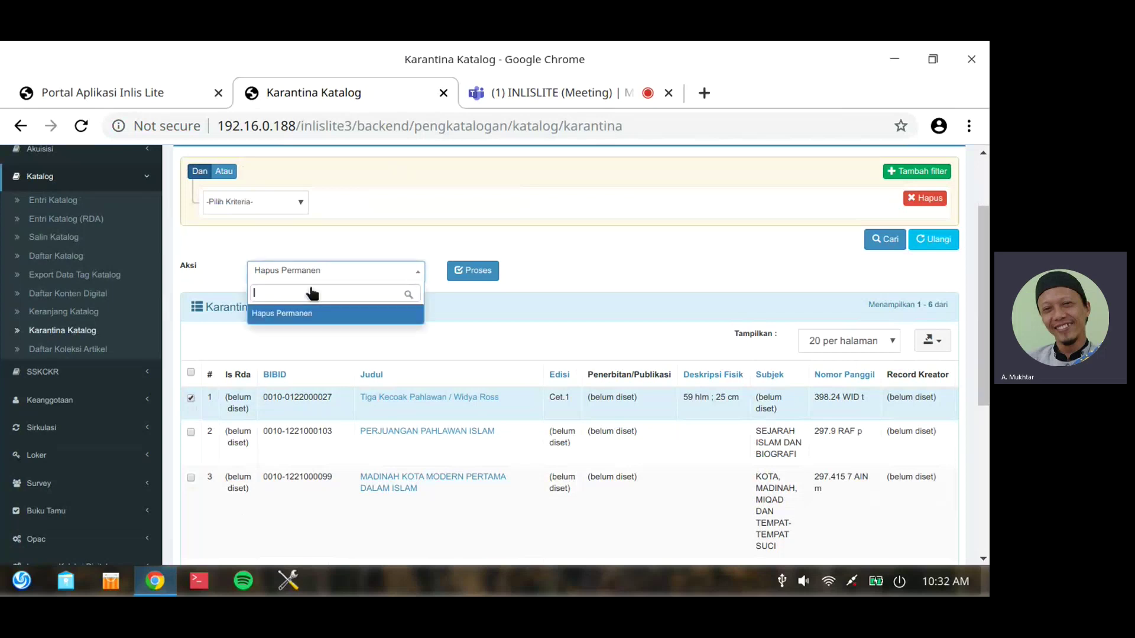
click(301, 314)
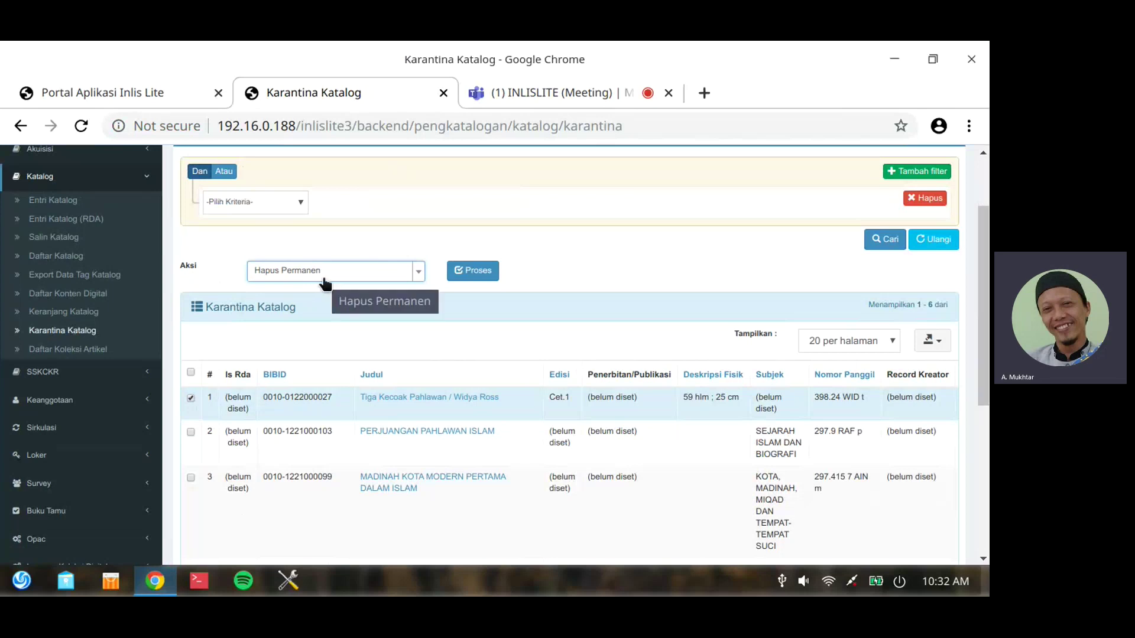
click(191, 399)
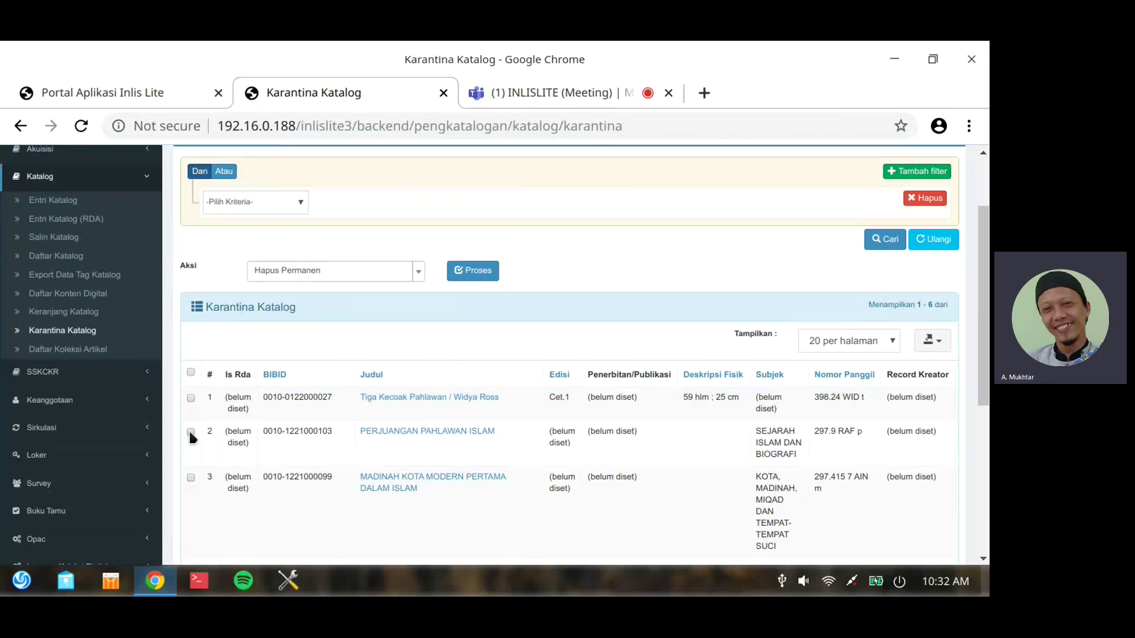
click(191, 434)
click(417, 272)
click(418, 272)
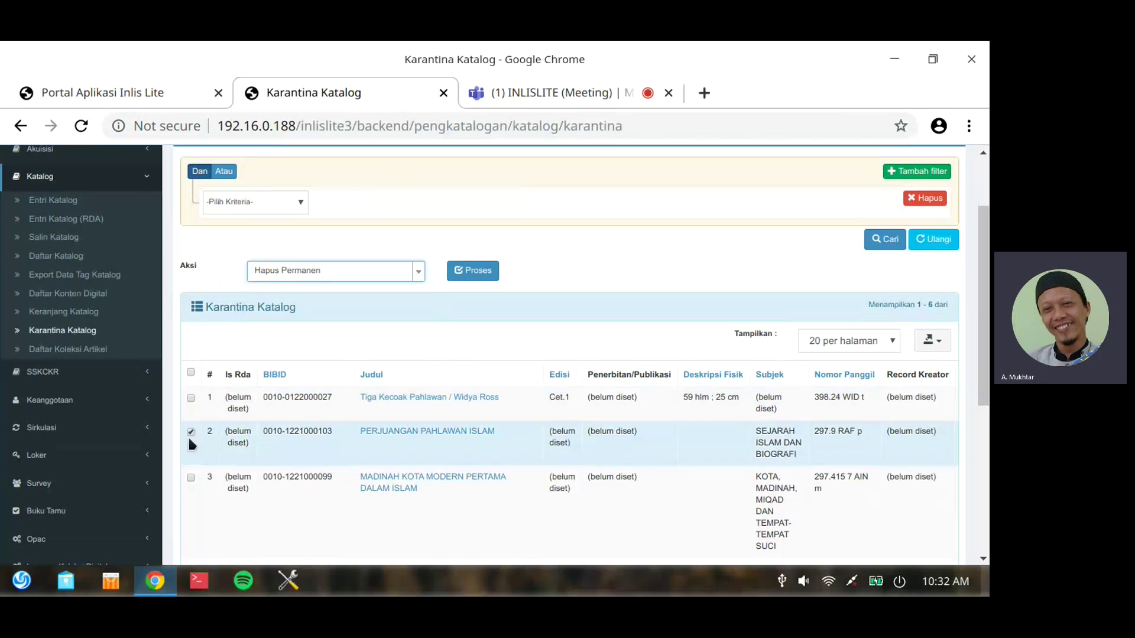
click(190, 433)
click(191, 398)
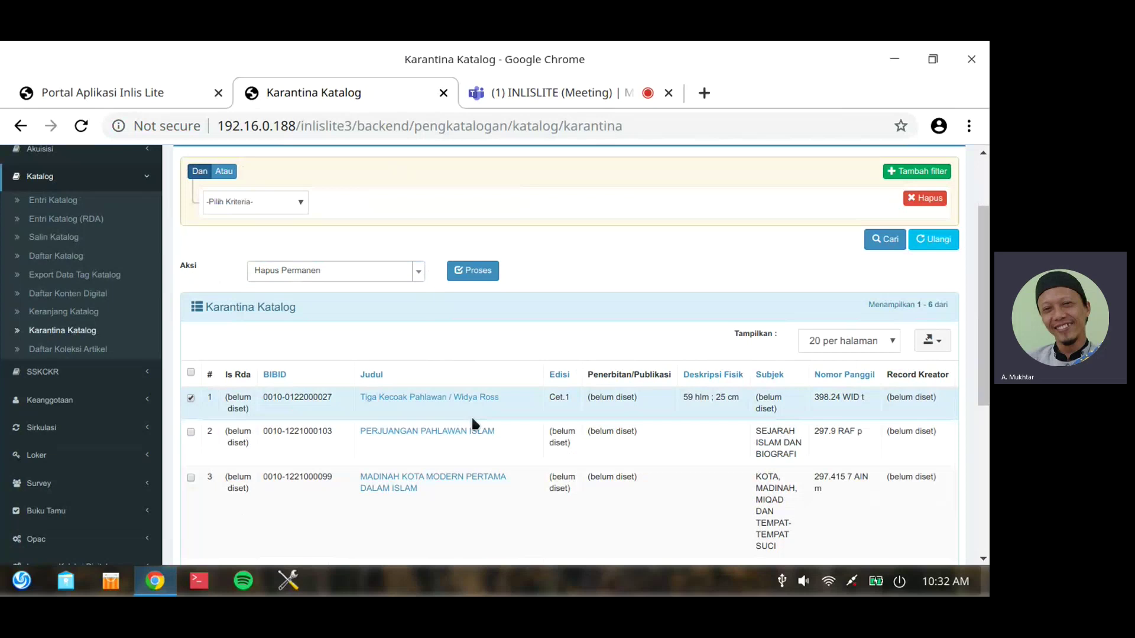
Permanently delete the selected "Tiga Kecoak Pahlawan" record from quarantine, confirming the deletion
click(475, 272)
click(476, 270)
click(477, 269)
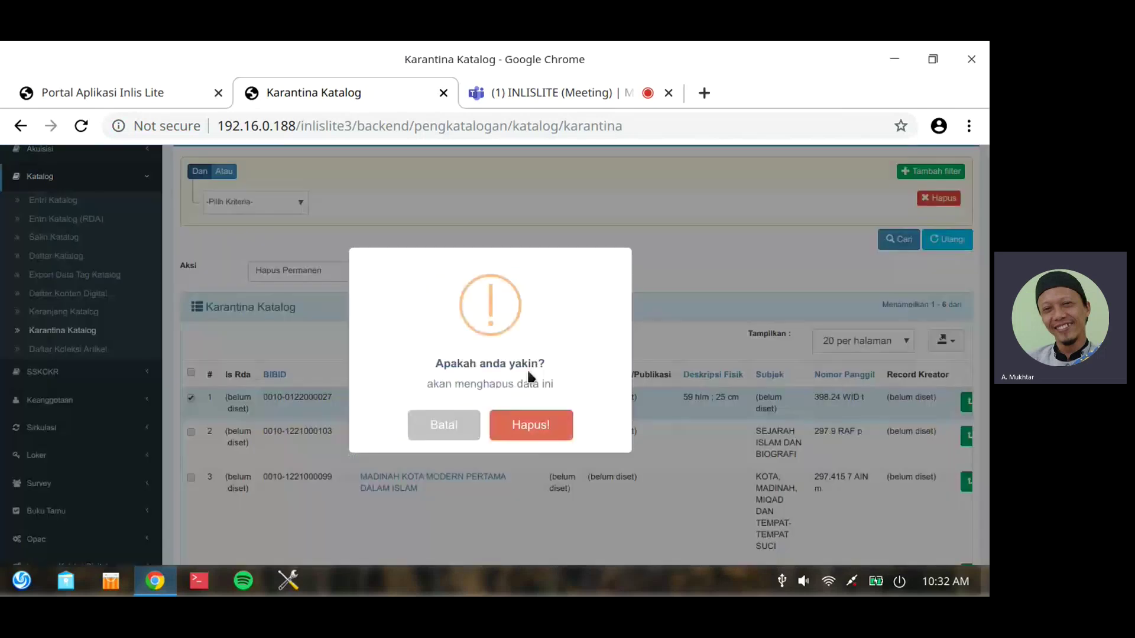
click(558, 426)
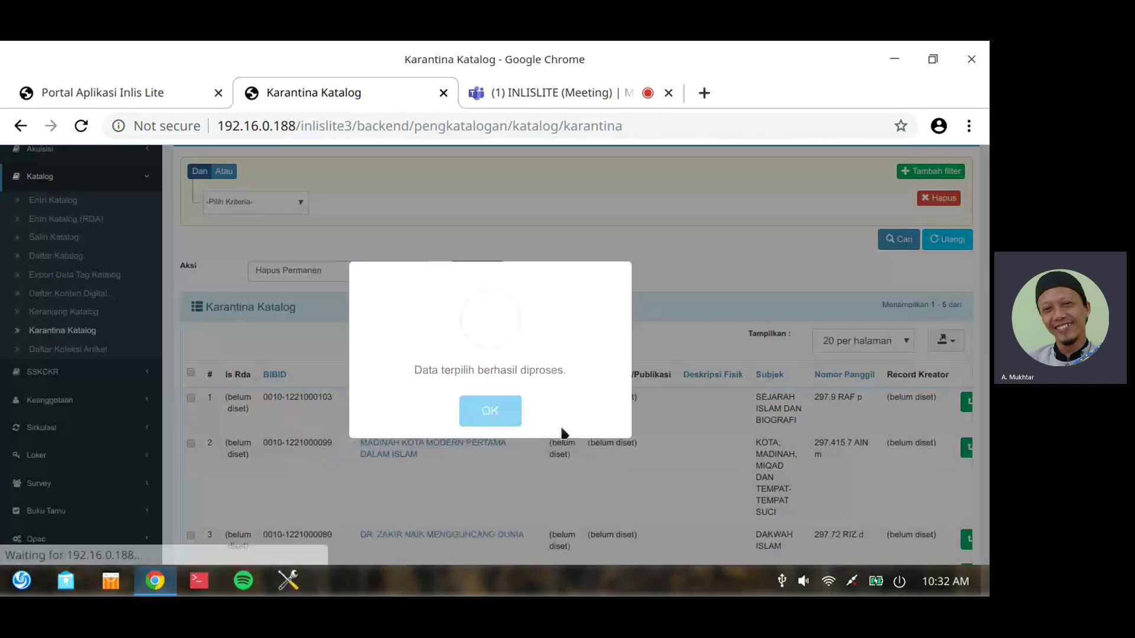
click(500, 417)
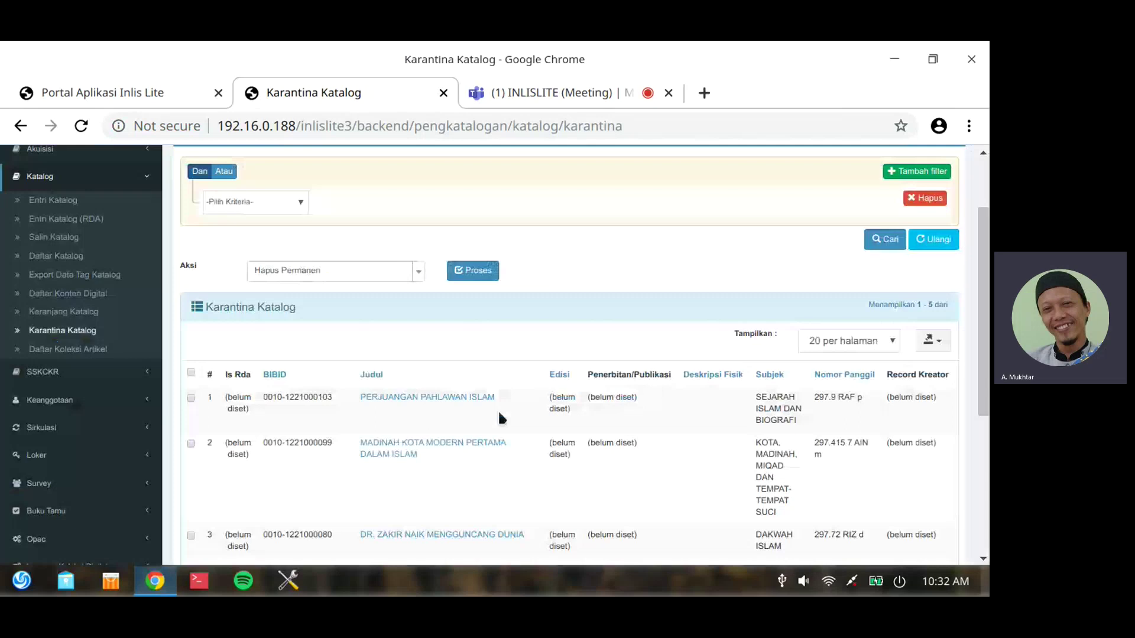
Search Daftar Katalog for records whose Judul matches "kecoak" using Salah Satu Isi, and check which editions remain
scroll(87, 400, up, 1)
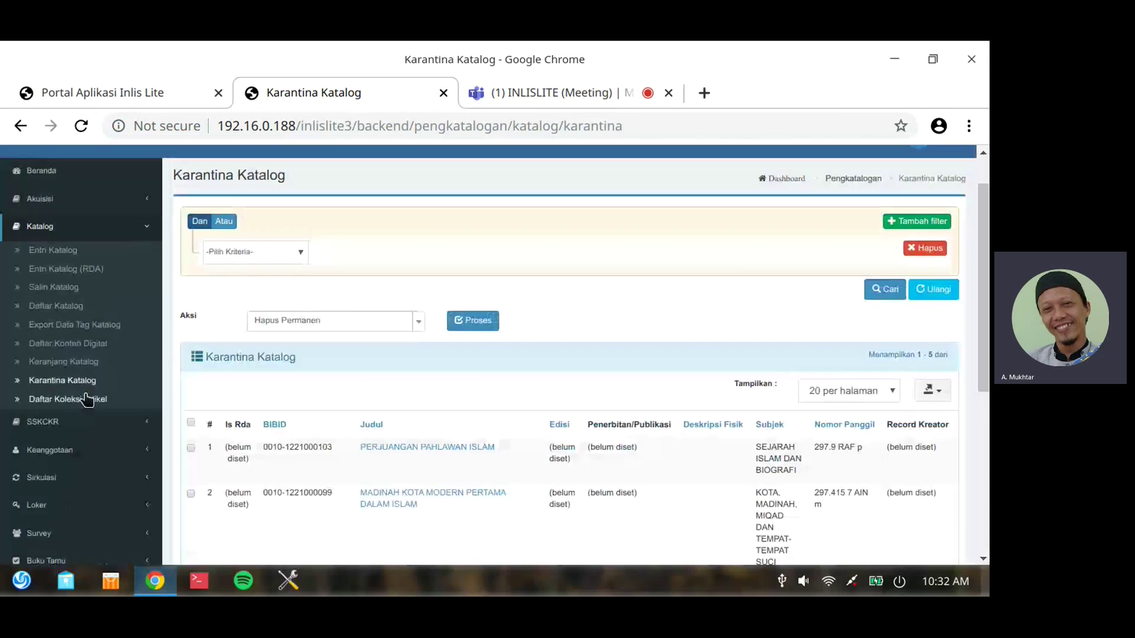
click(59, 306)
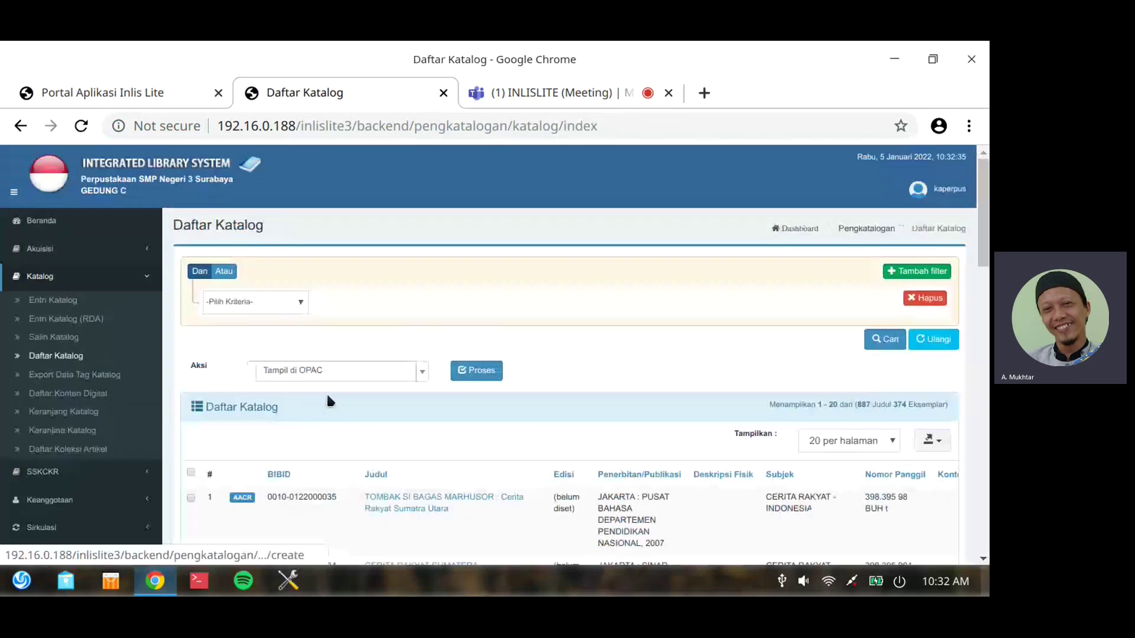
scroll(326, 392, down, 1)
scroll(349, 378, up, 1)
click(303, 302)
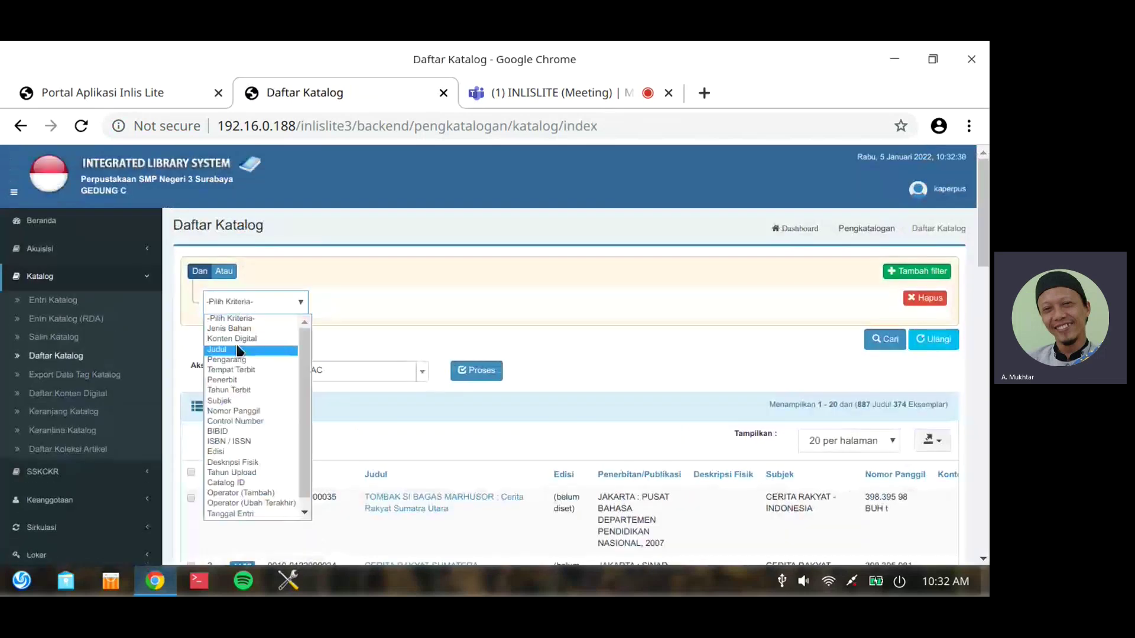
click(239, 351)
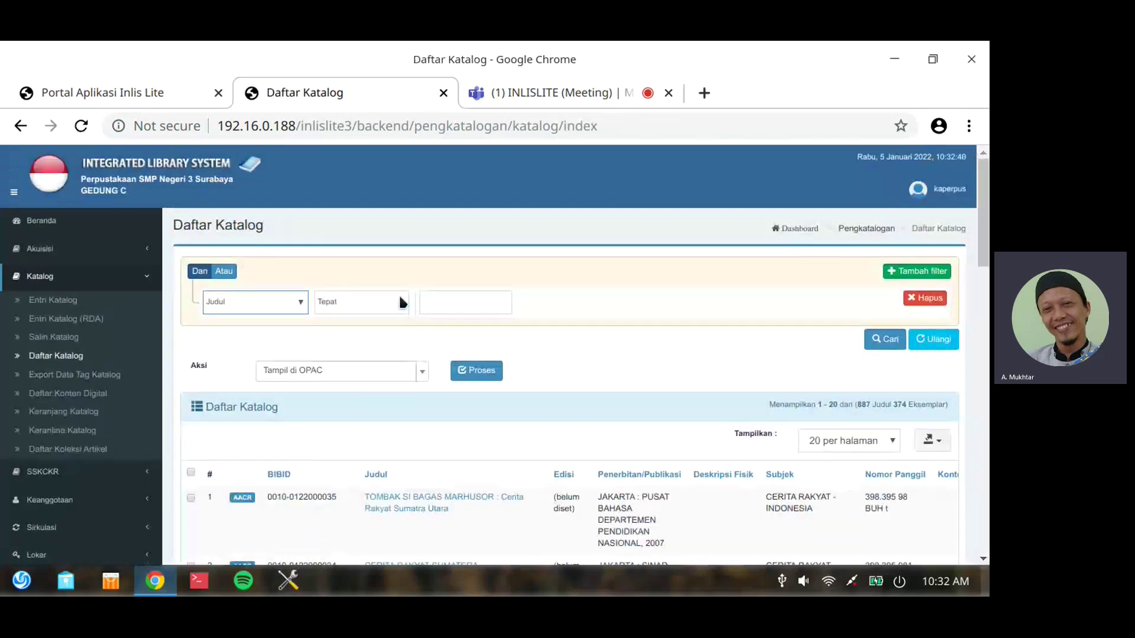
click(400, 299)
click(341, 381)
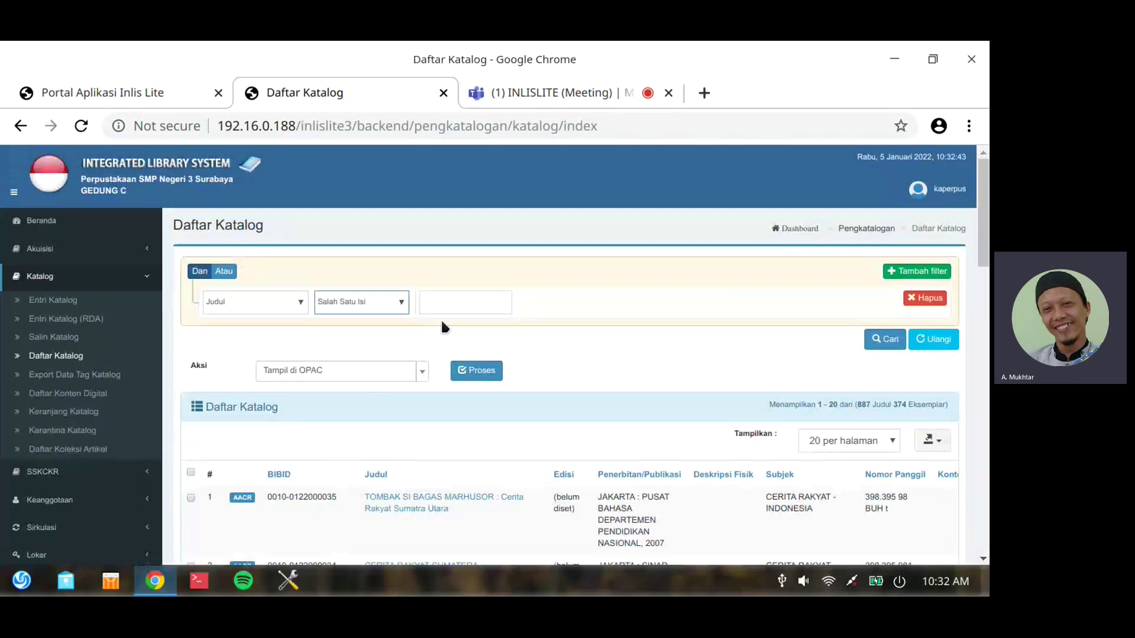
click(458, 306)
text(ke)
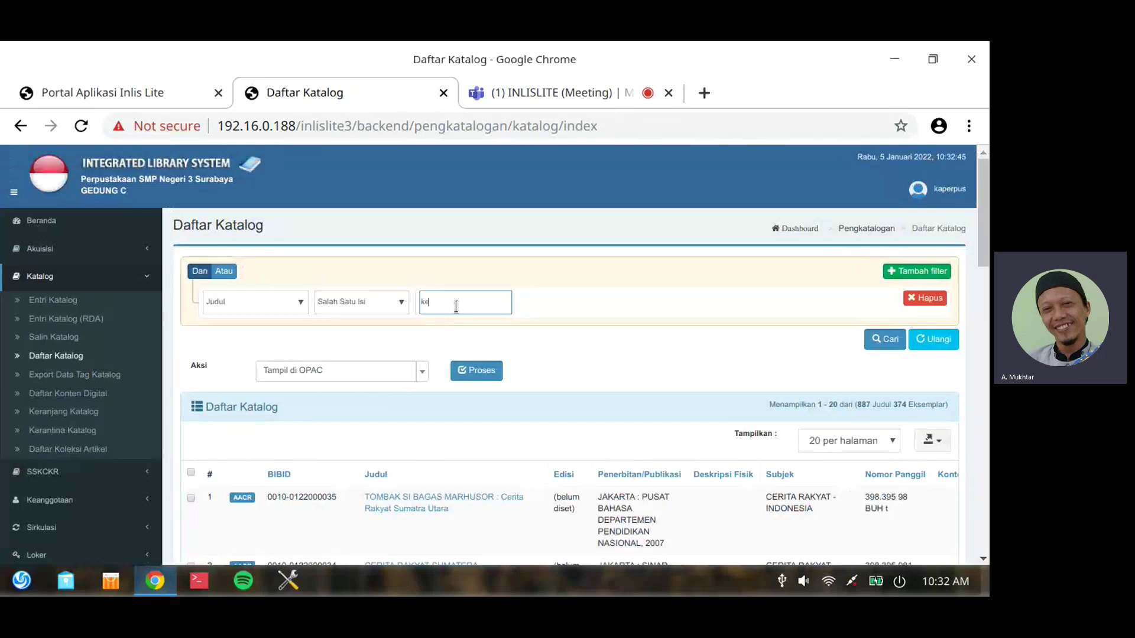
text(coak)
click(874, 341)
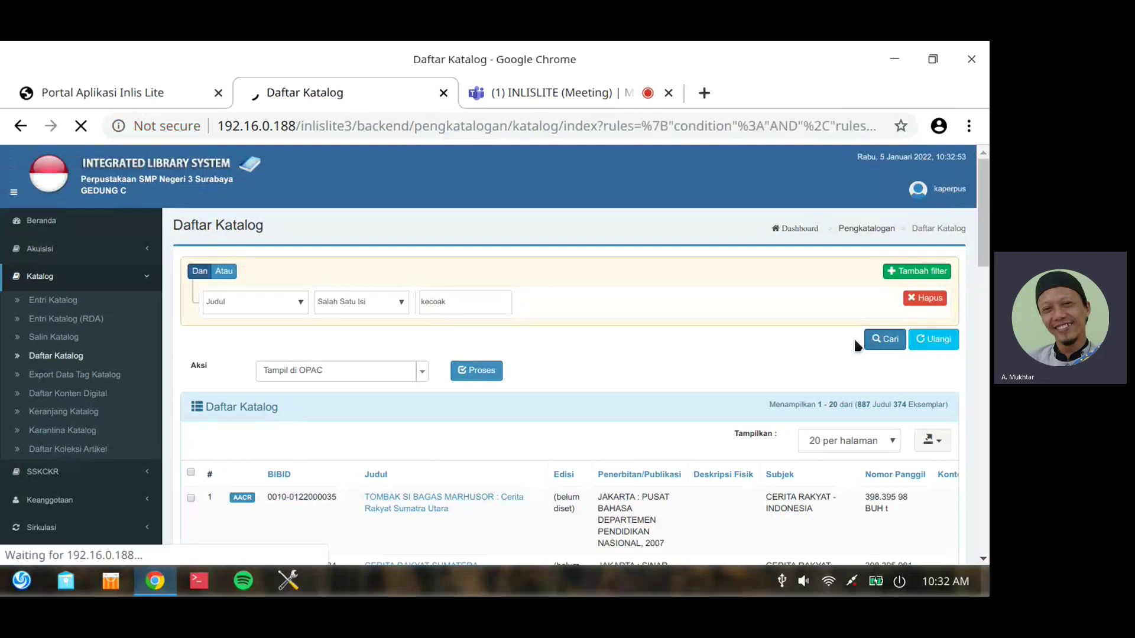
scroll(590, 357, down, 1)
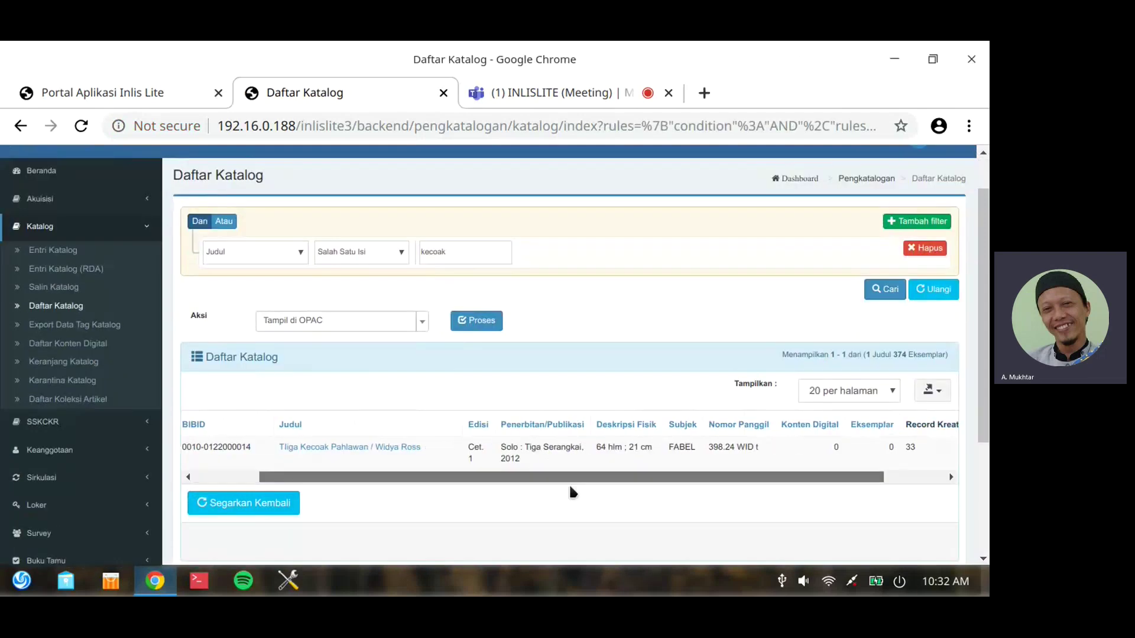
scroll(461, 476, left, 3)
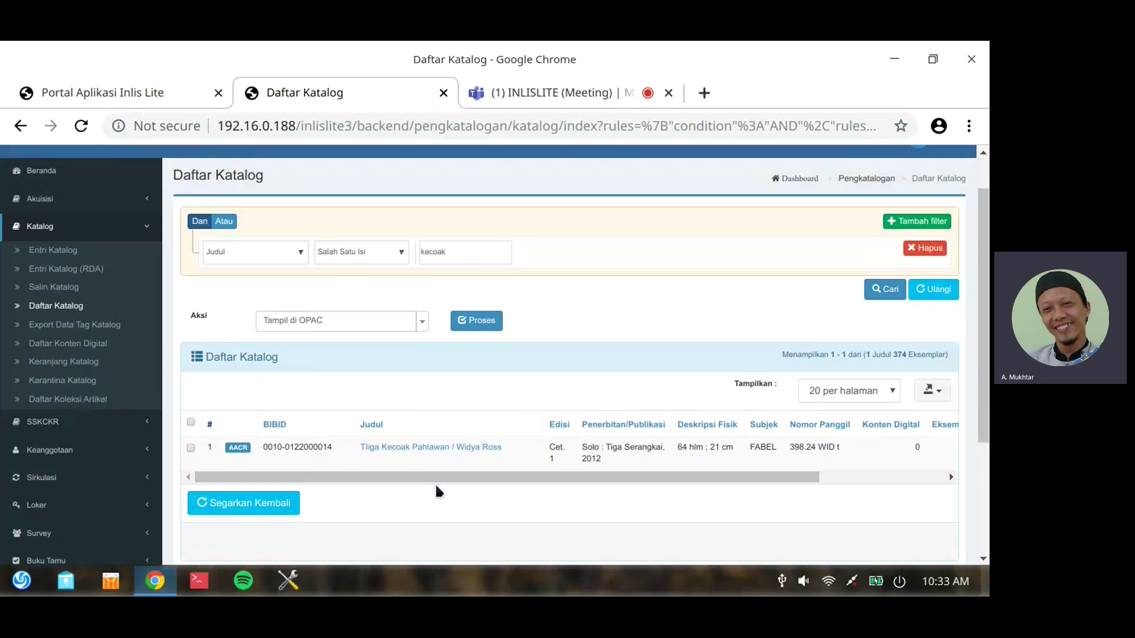
Switch to the Microsoft Teams meeting and stop its recording
click(584, 93)
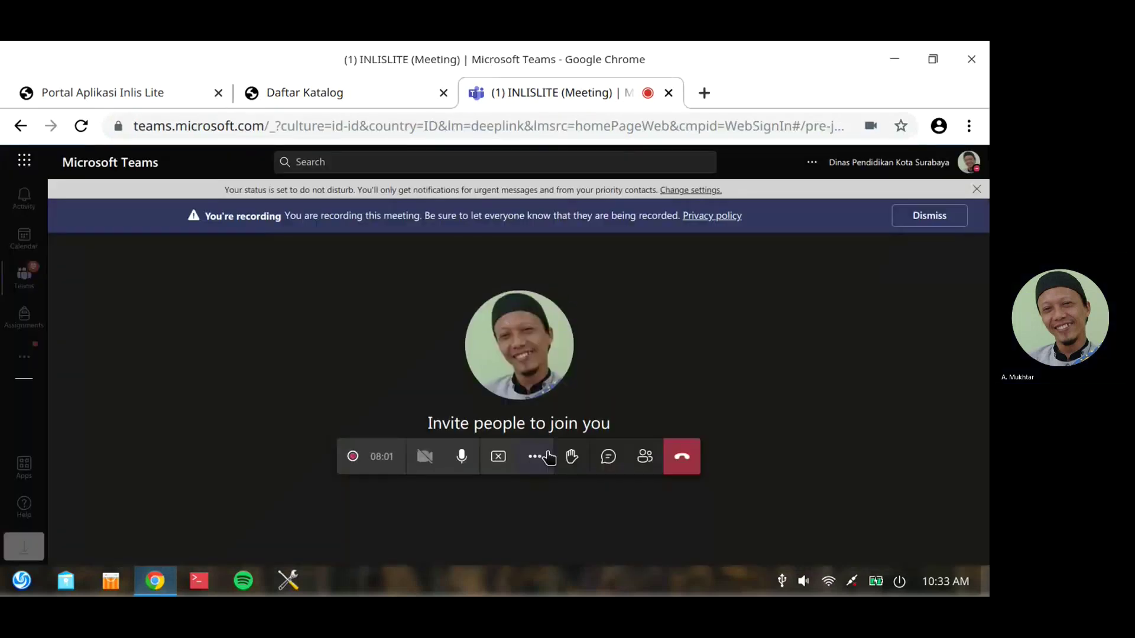
click(547, 457)
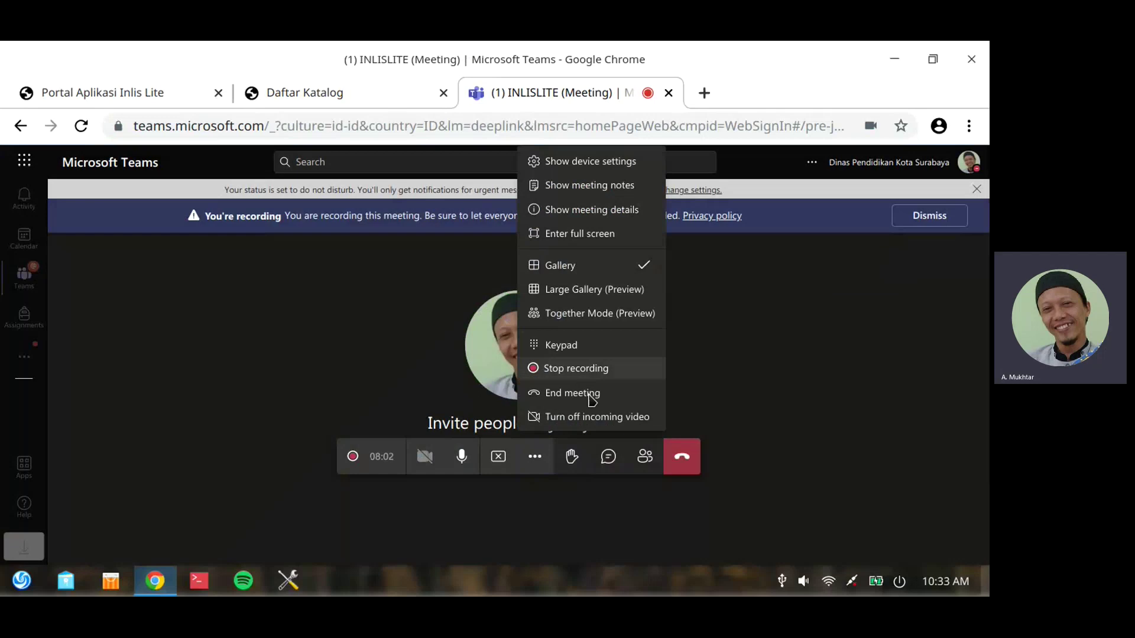
click(577, 368)
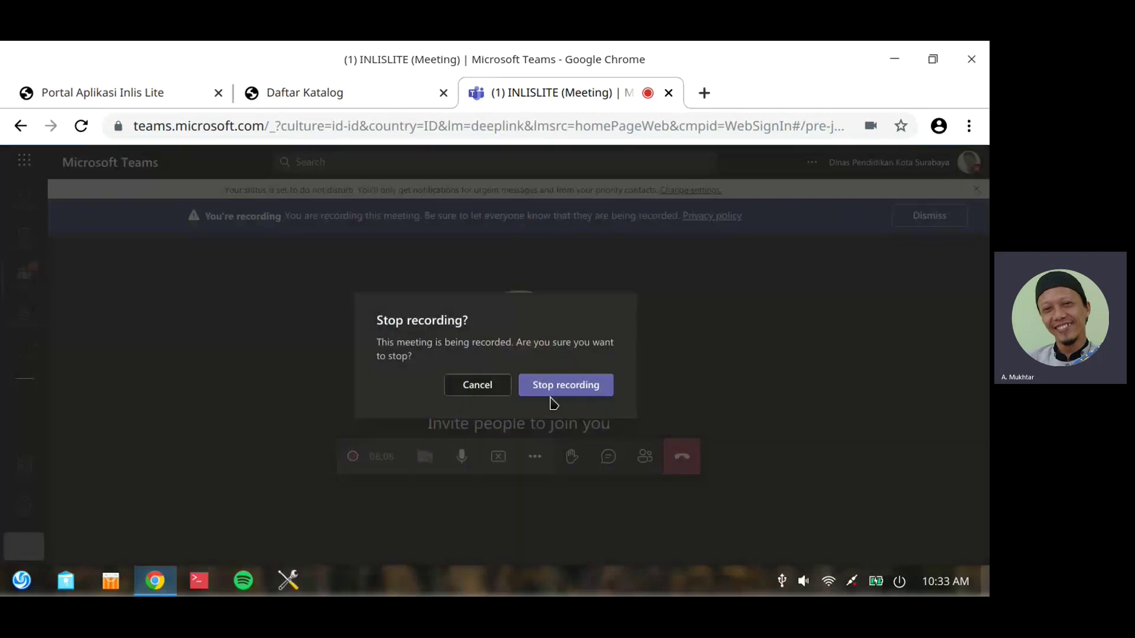